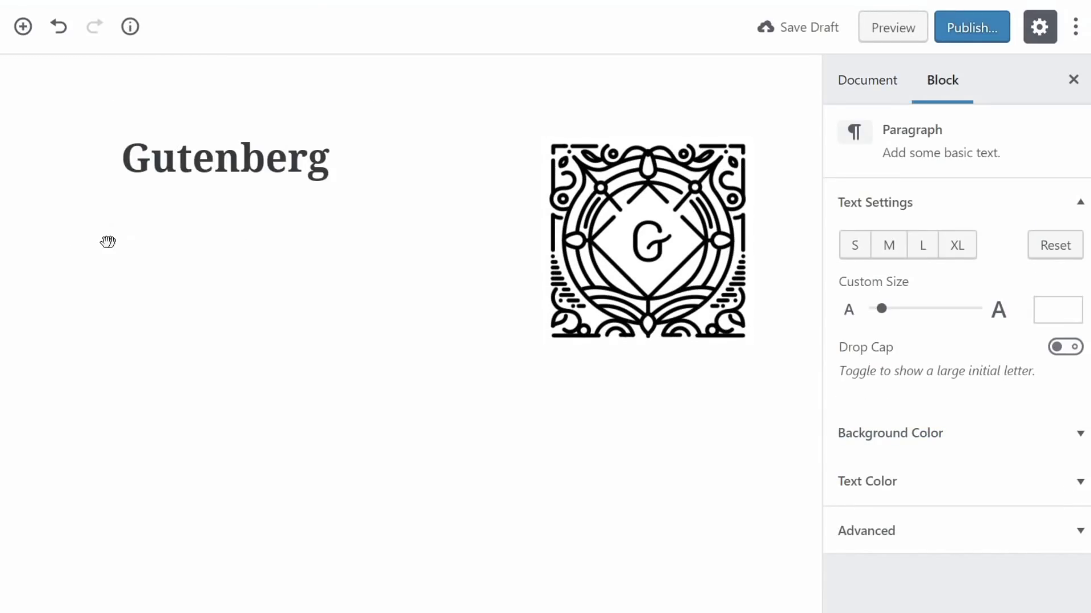
- Add a heading block under the title and edit its number to read 'Version 1.'
left_click(78, 239)
left_click(229, 531)
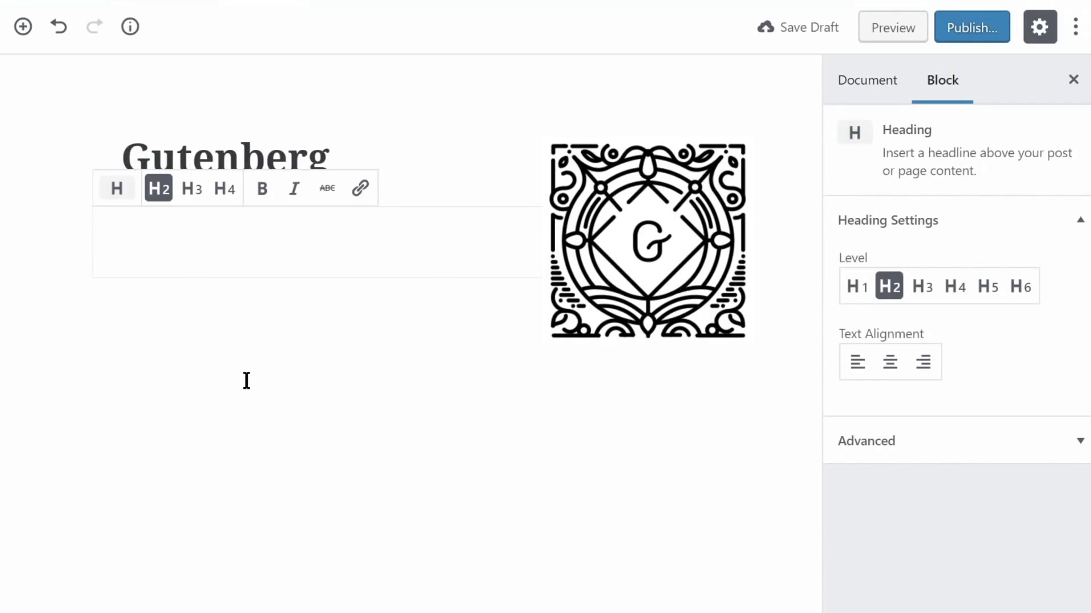
type("Version 1.")
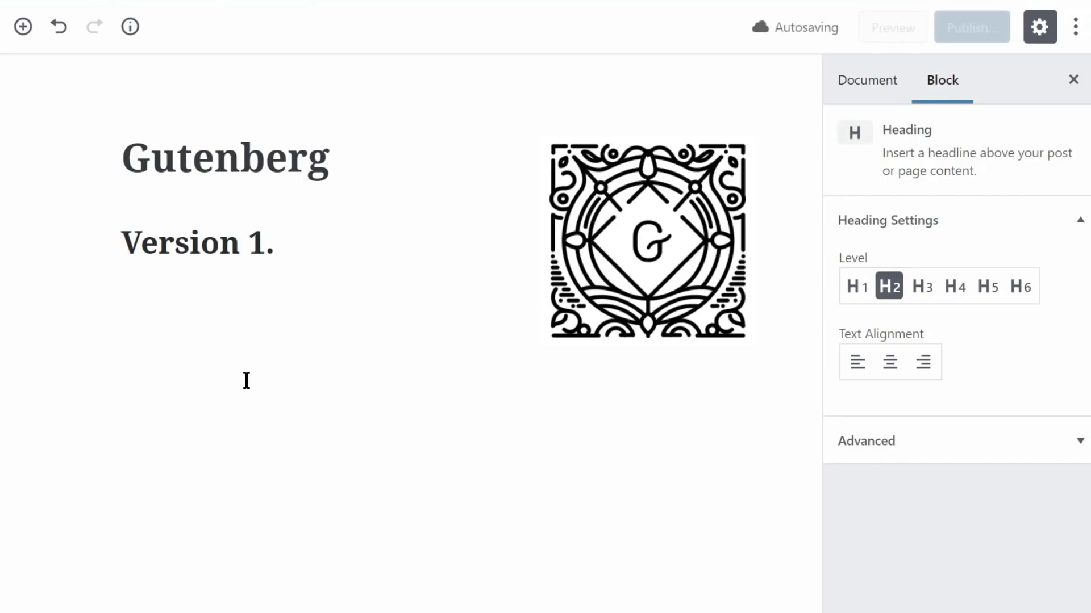
key("BackSpace")
key("BackSpace")
type("2")
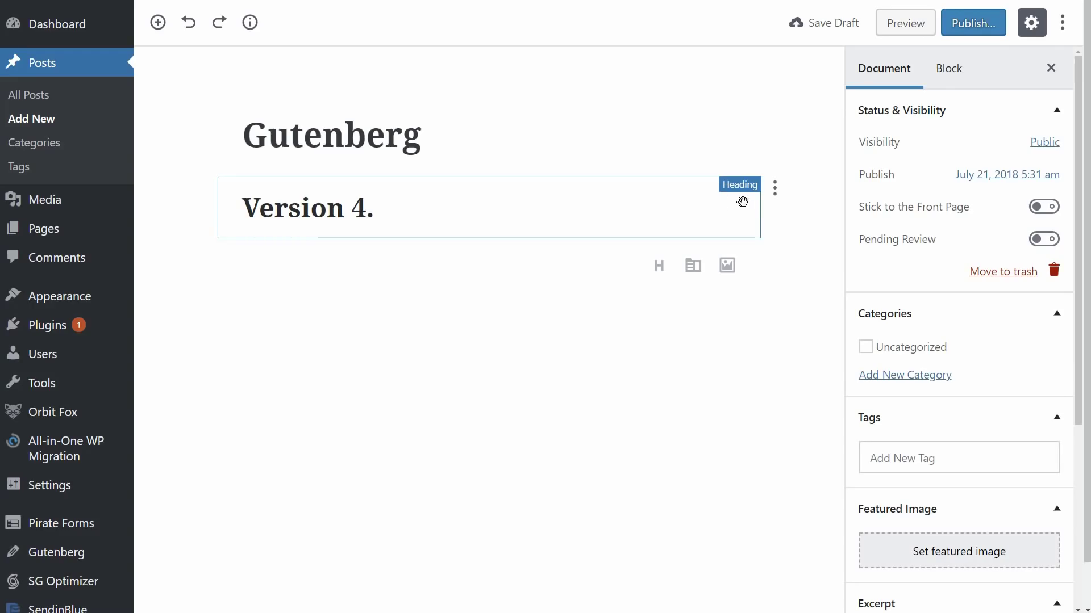
- Remove the 'Version 4.' heading and start writing in the empty paragraph
left_click(775, 189)
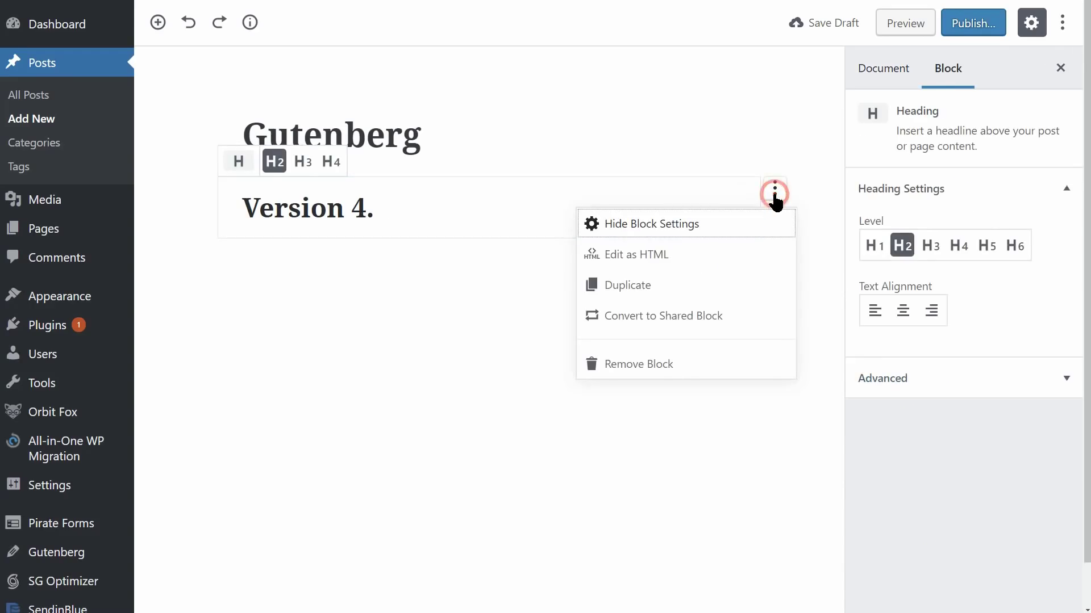
left_click(638, 364)
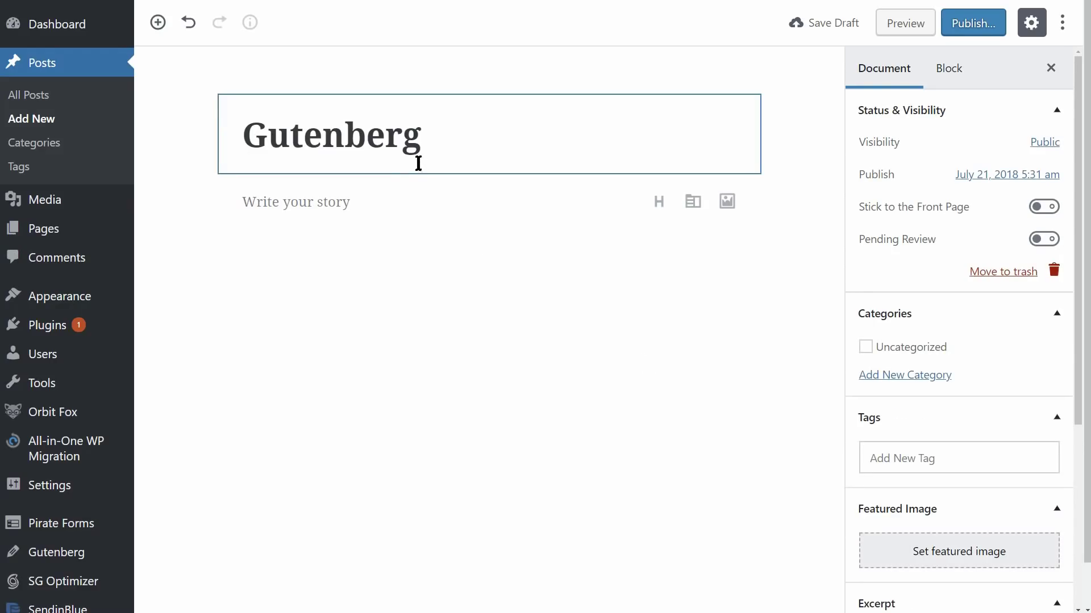
left_click(379, 208)
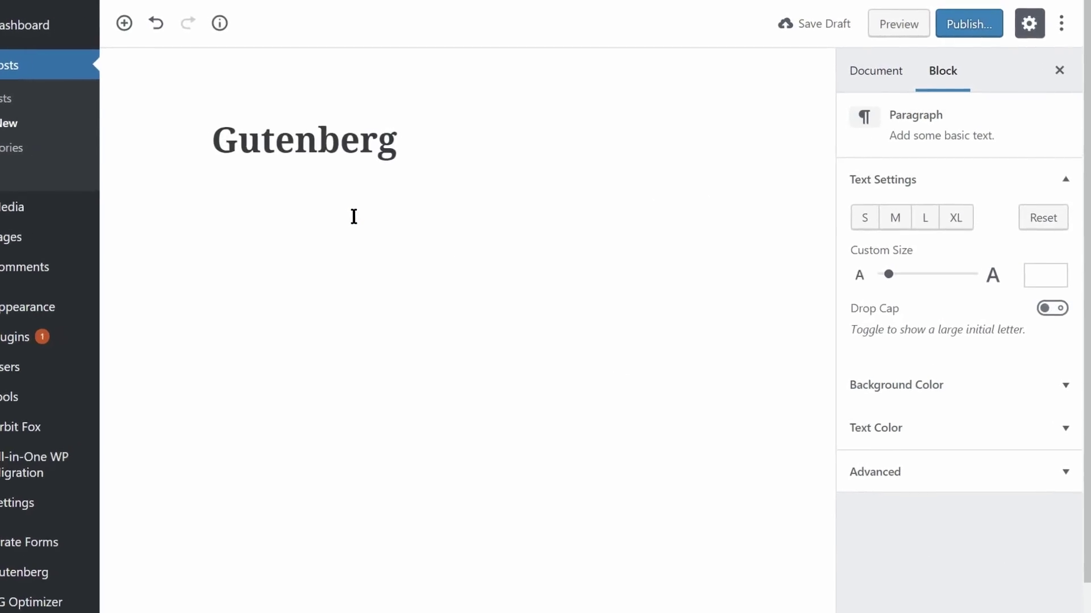
type("Post & Page Editor")
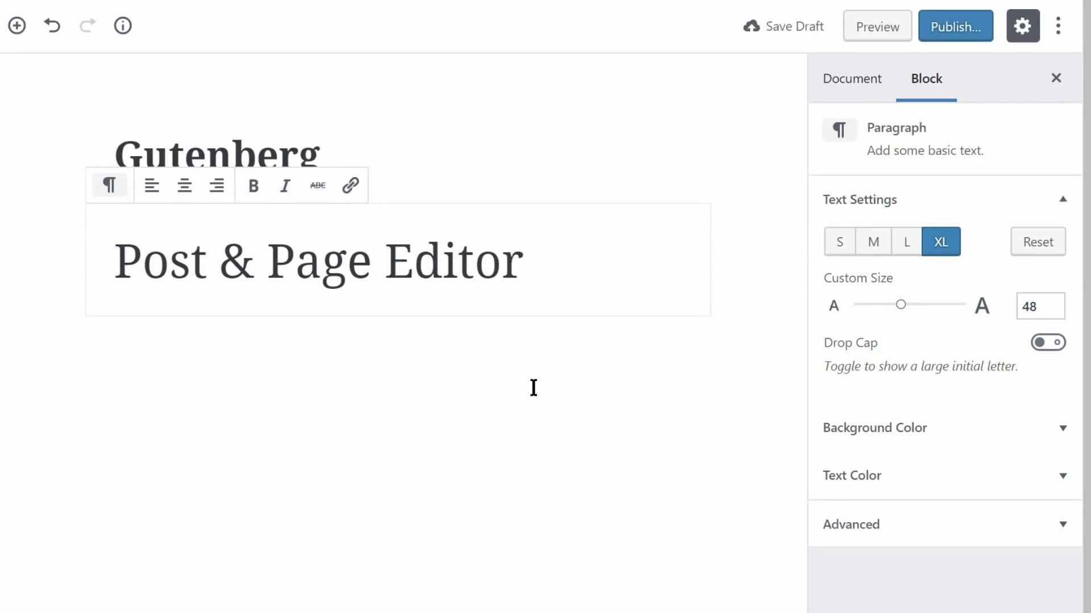
- Duplicate the paragraph and strike through the 'Page Templates' text
left_click(727, 218)
left_click(597, 328)
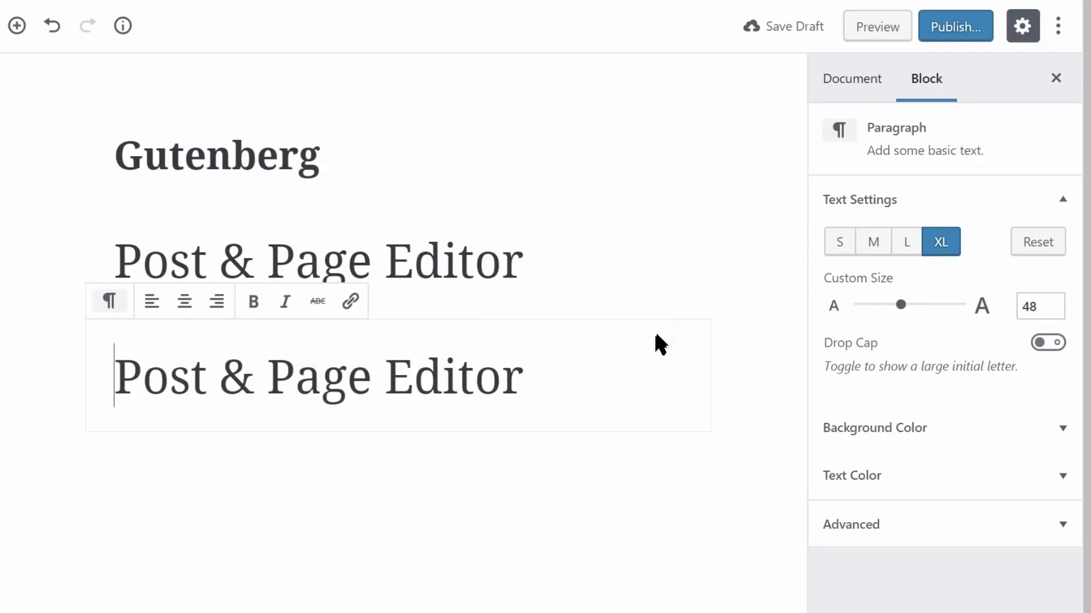
triple_click(460, 376)
type("Page Templates")
key("ctrl+a")
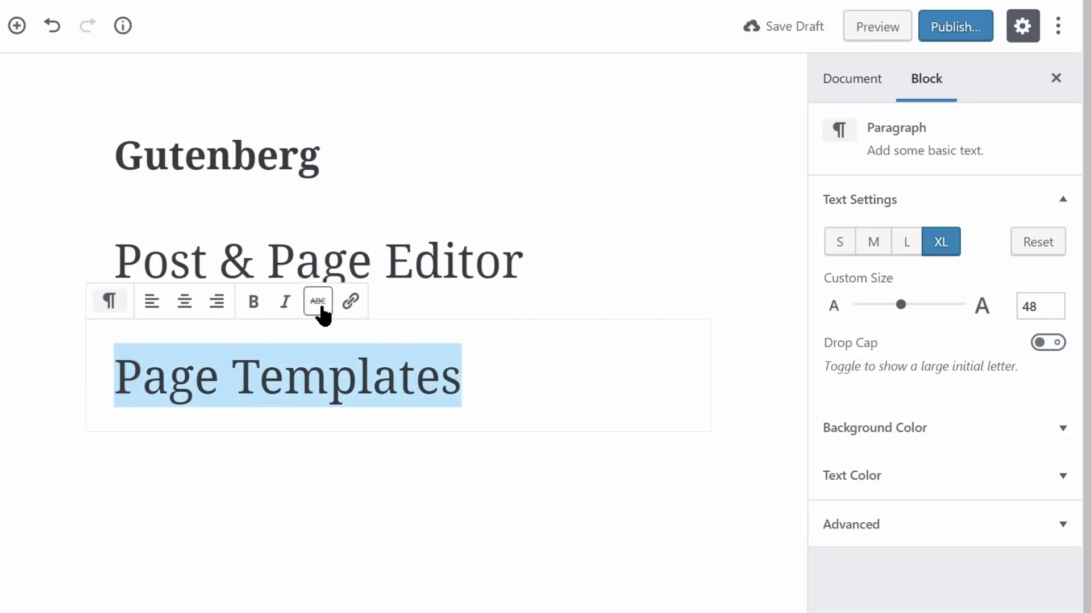
left_click(317, 301)
- Duplicate the 'Page Templates' paragraph and strike through 'Full Site Customization'
left_click(727, 339)
left_click(596, 452)
type("Fu")
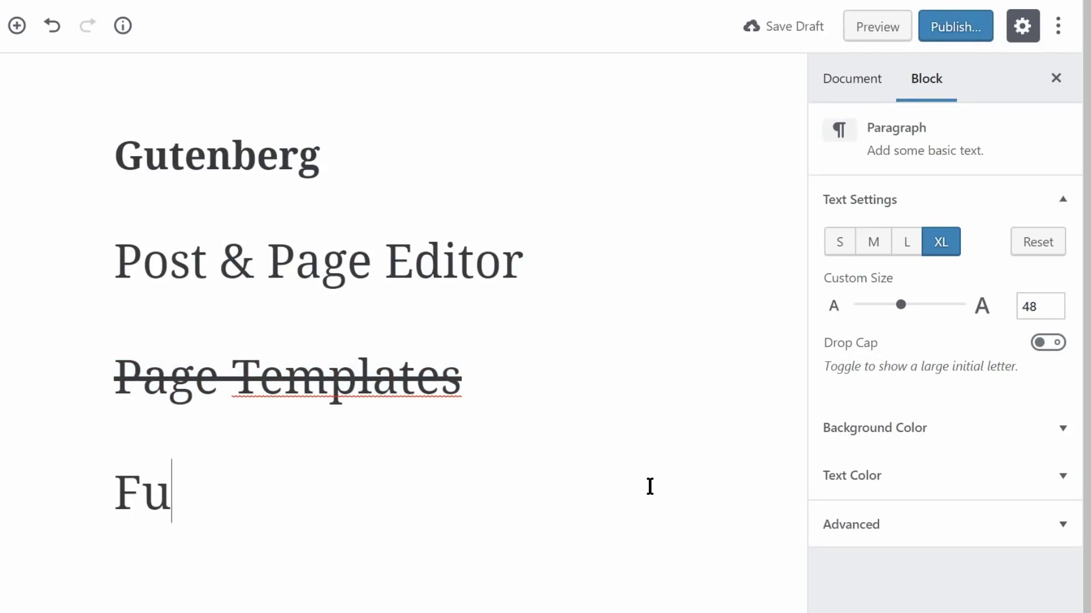
type("ll Site Customization")
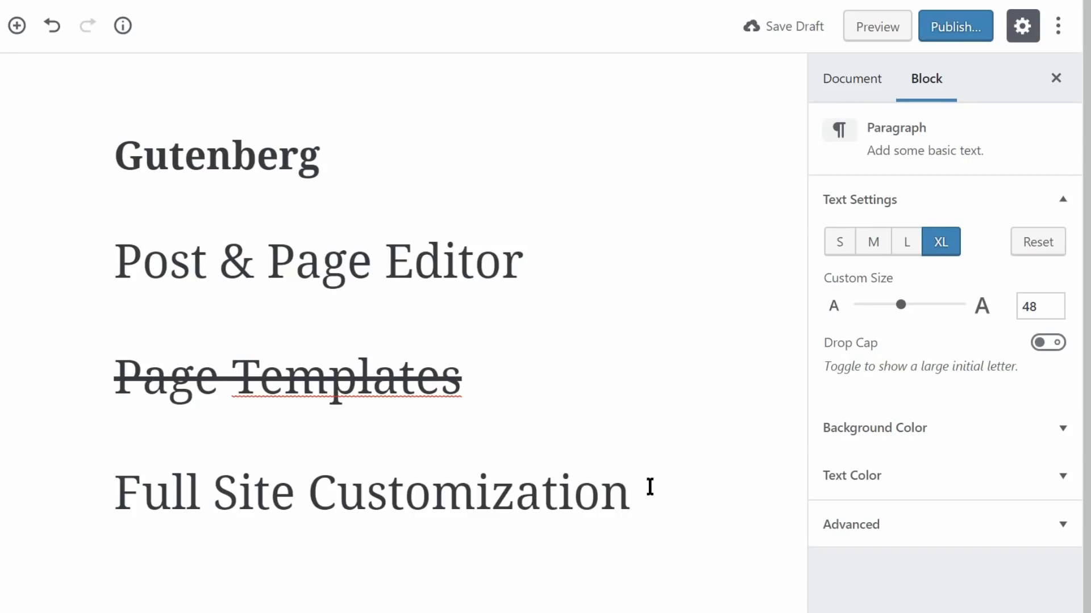
key("ctrl+a")
left_click(320, 417)
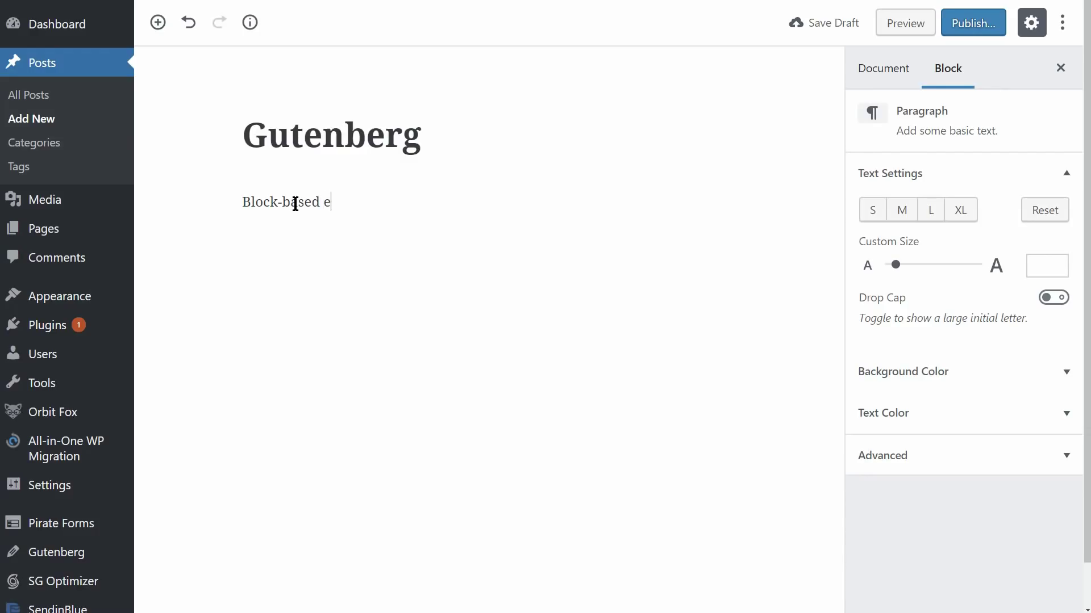
type("ting 101")
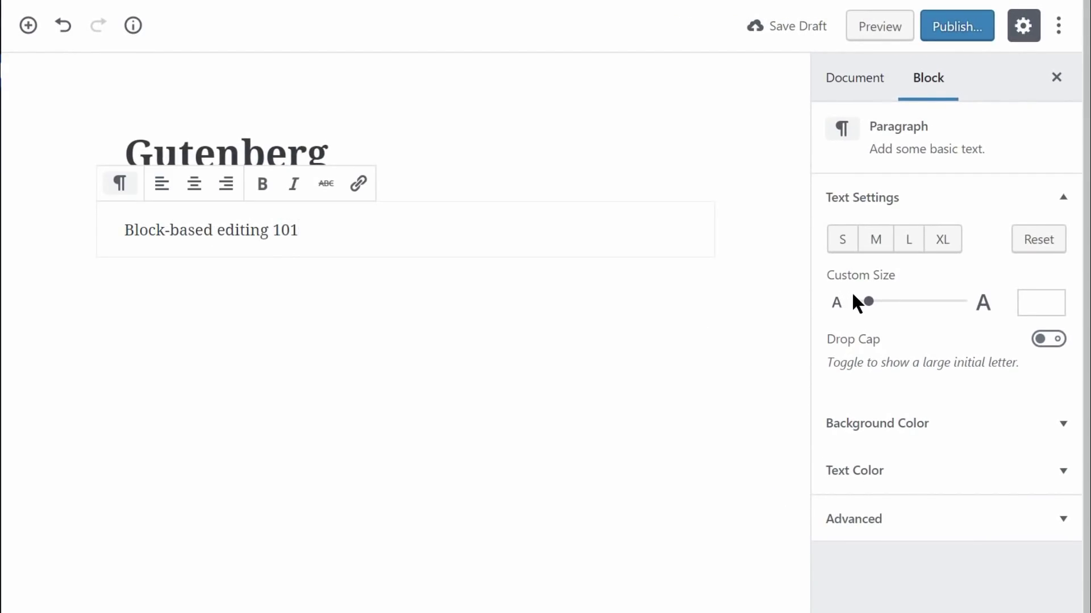
- Set the 'Block-based editing 101' paragraph to custom text size 50
left_click_drag(867, 302, 903, 302)
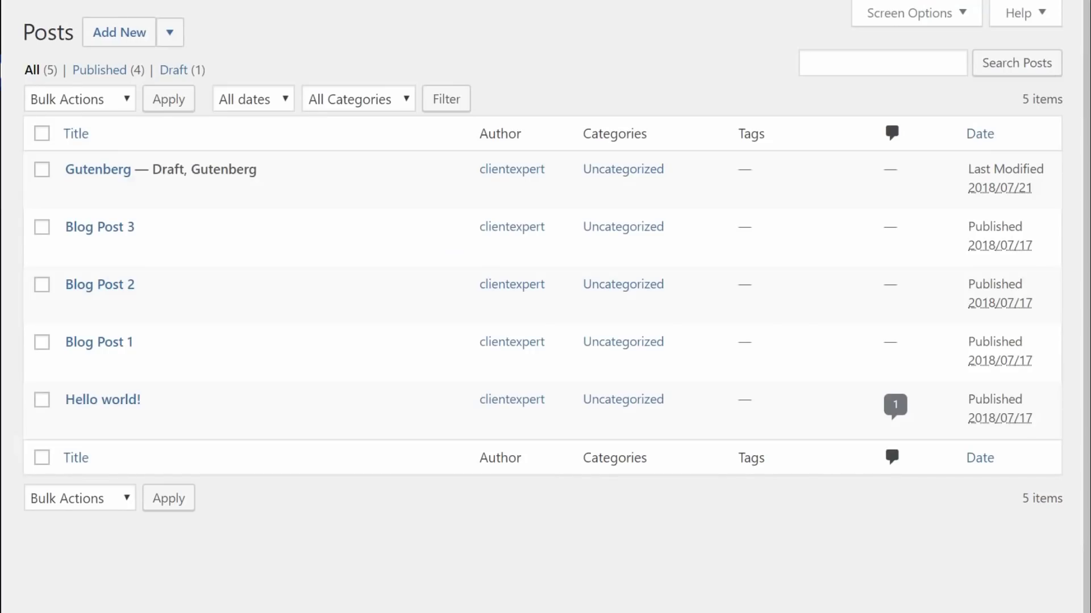
- Start a blank post and expand the Common Blocks, Formatting and Layout Elements groups
left_click(171, 32)
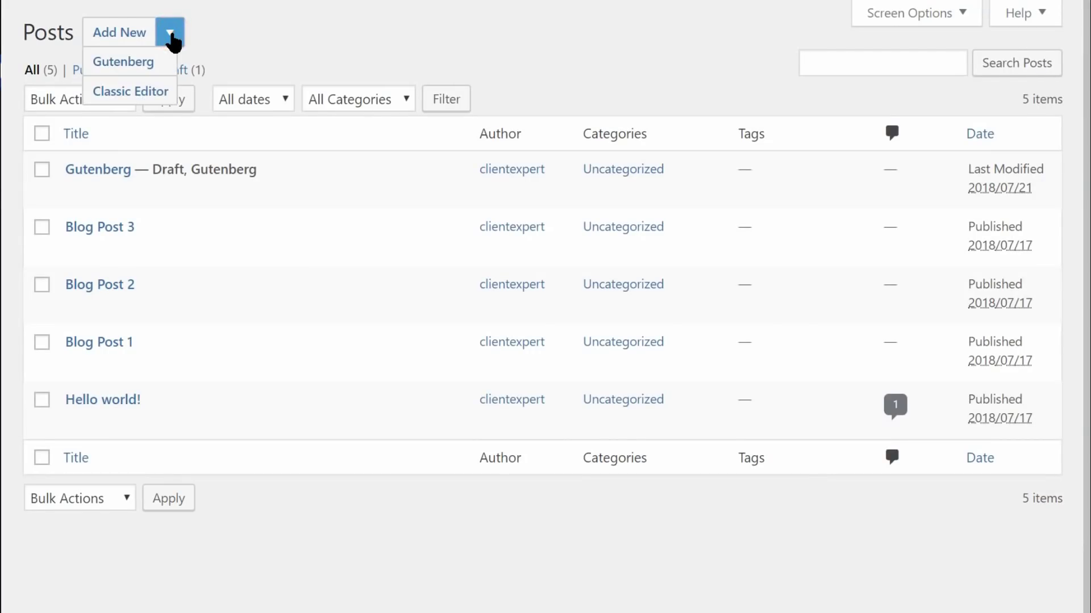
left_click(136, 92)
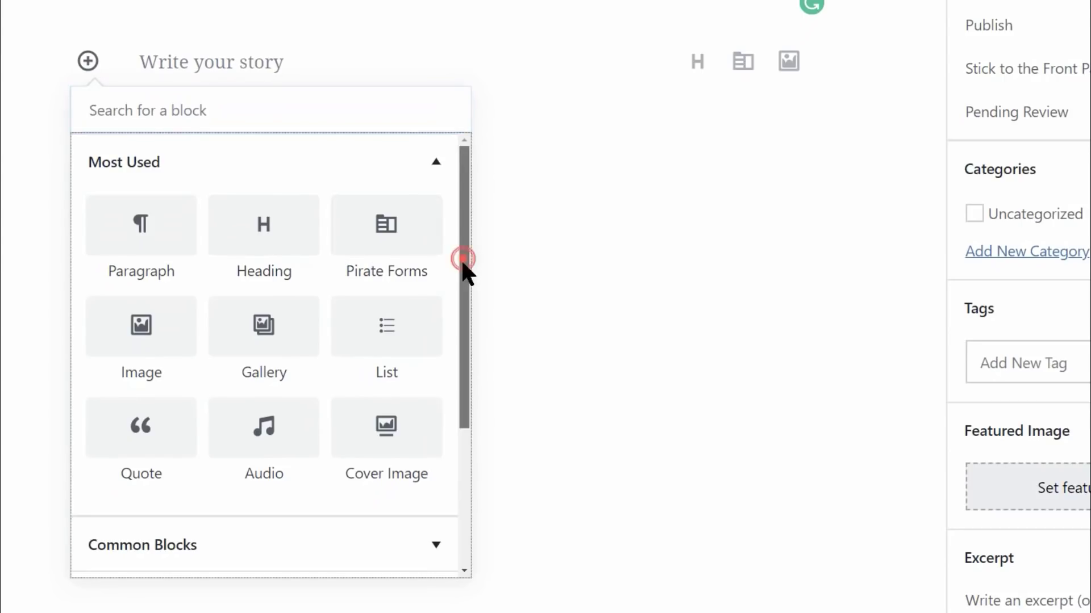
left_click_drag(461, 258, 460, 392)
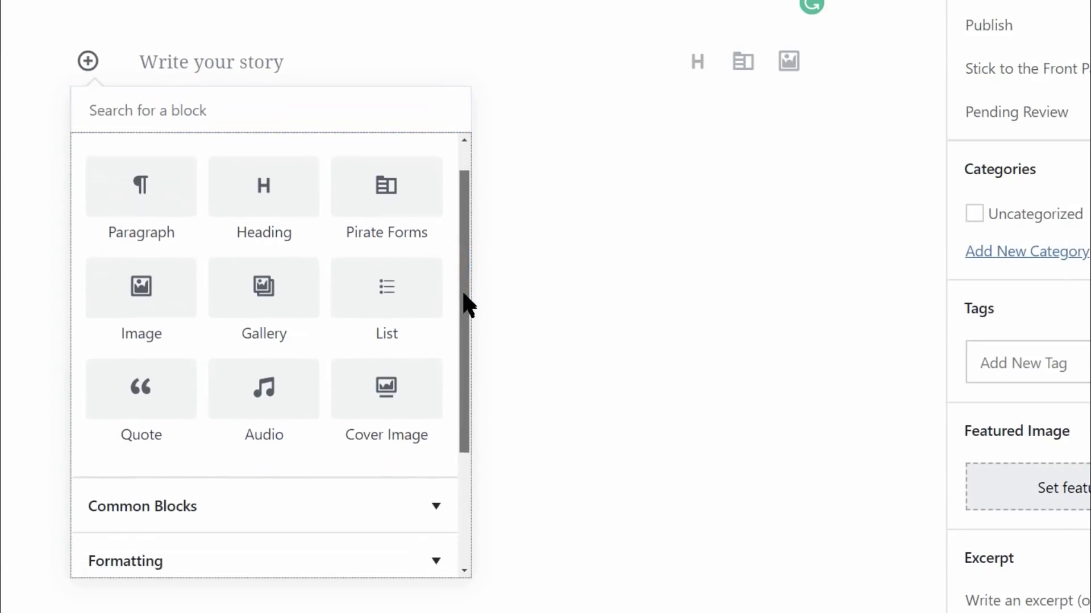
left_click(439, 375)
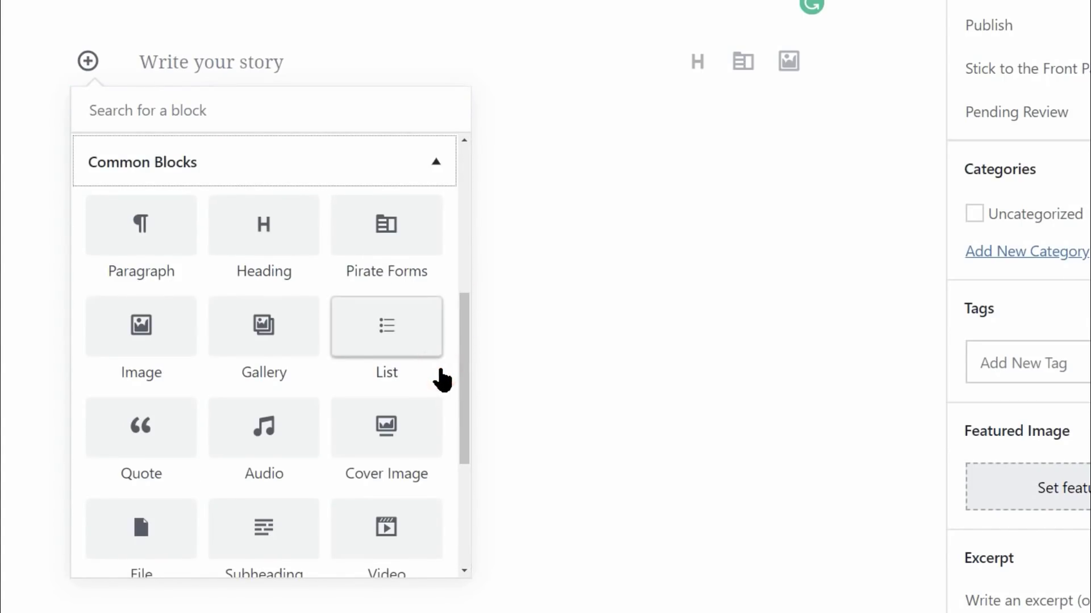
scroll(440, 380, "down", 3)
left_click(439, 391)
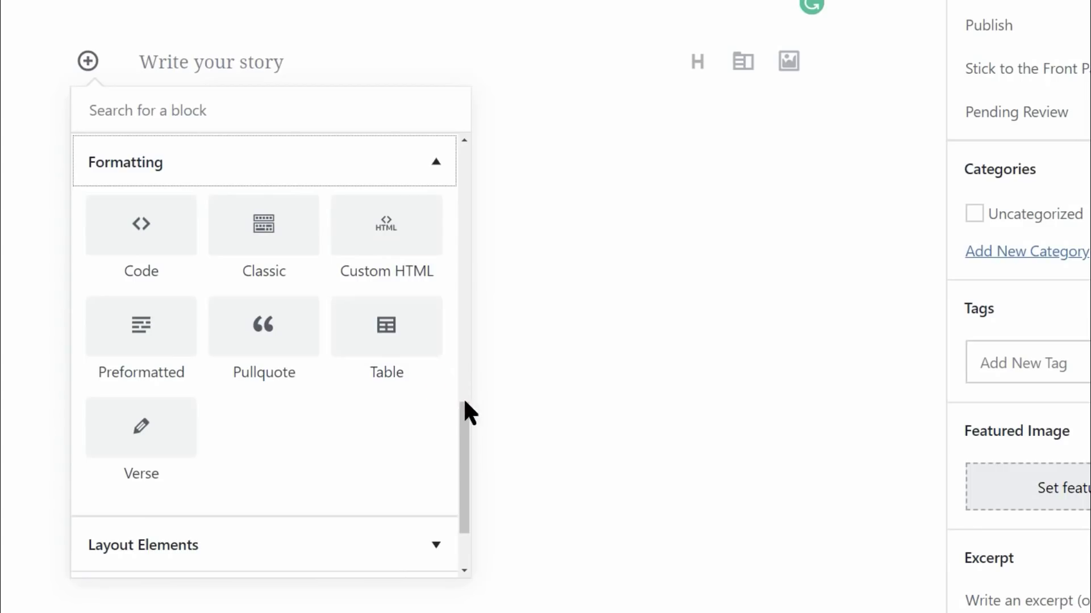
mouse_move(463, 398)
left_mouse_down()
mouse_move(473, 246)
mouse_move(471, 436)
left_mouse_up()
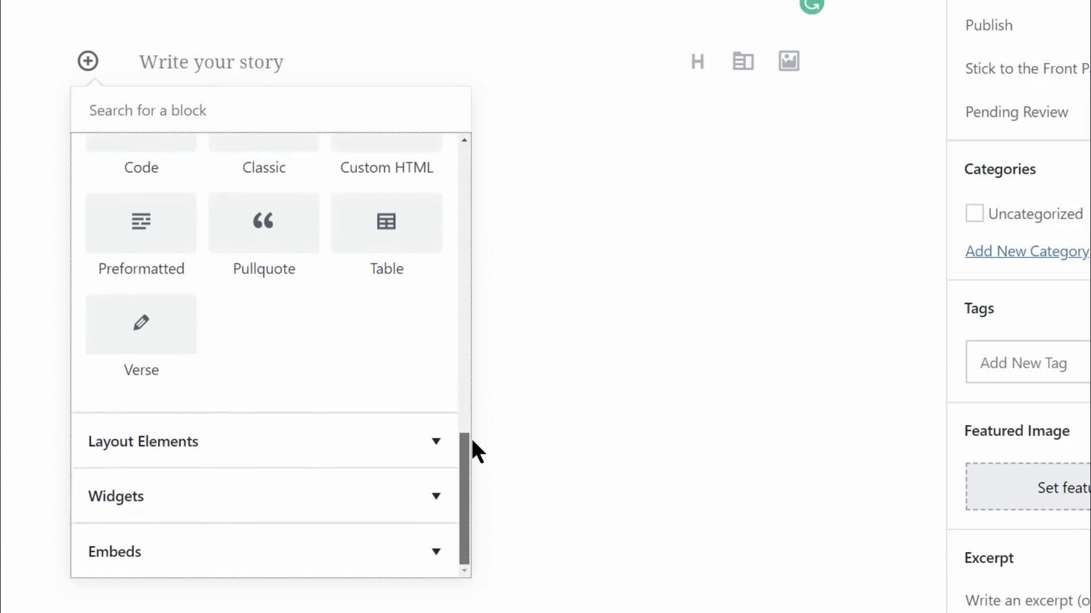
left_click(436, 441)
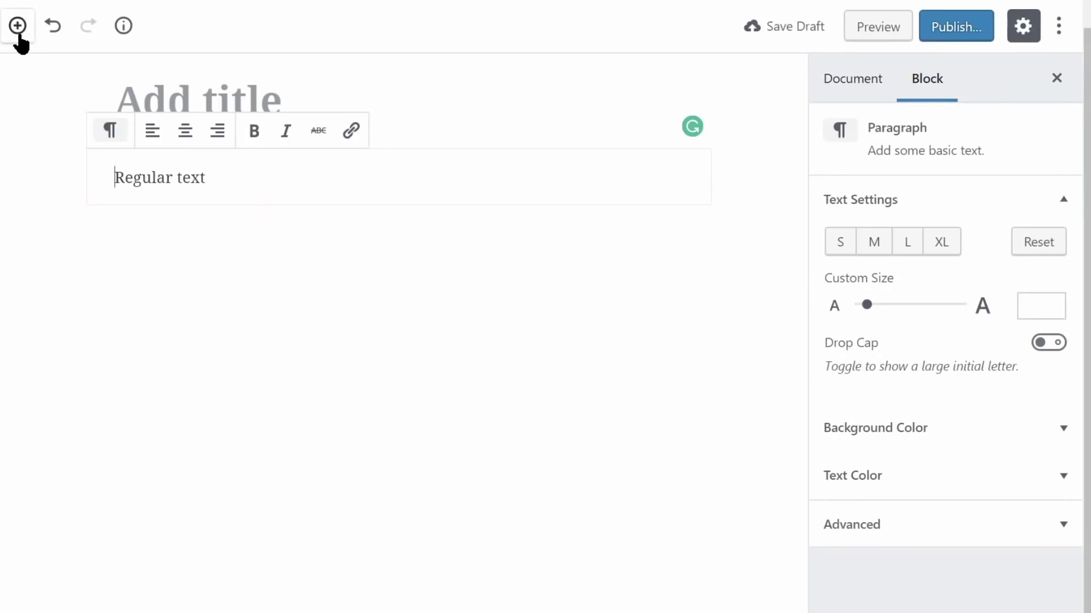
- Insert an Image block with the wooden bridge photo from the Media Library
left_click(17, 27)
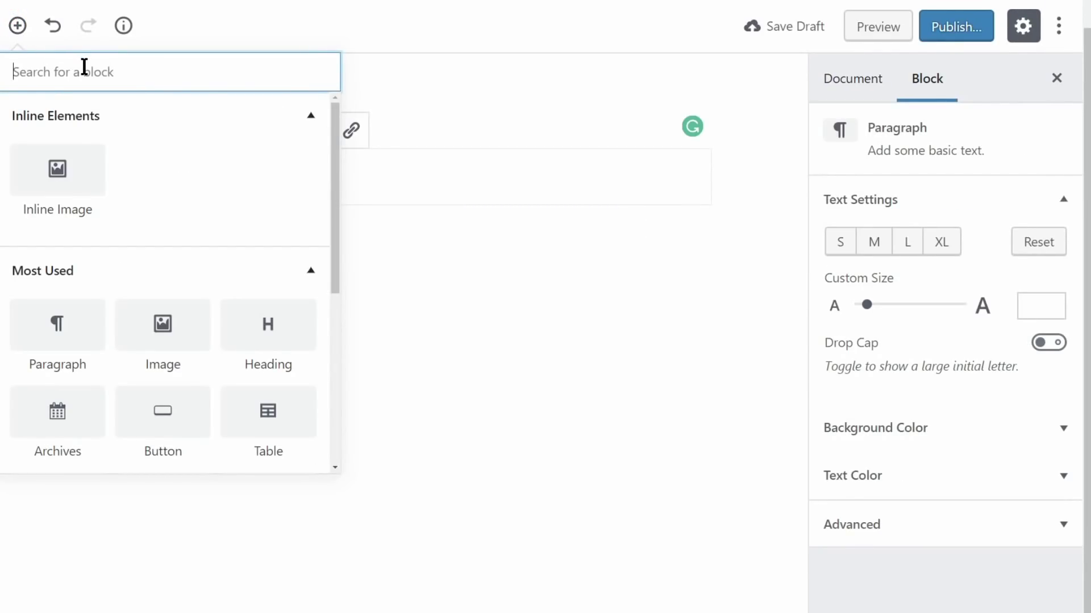
type("image")
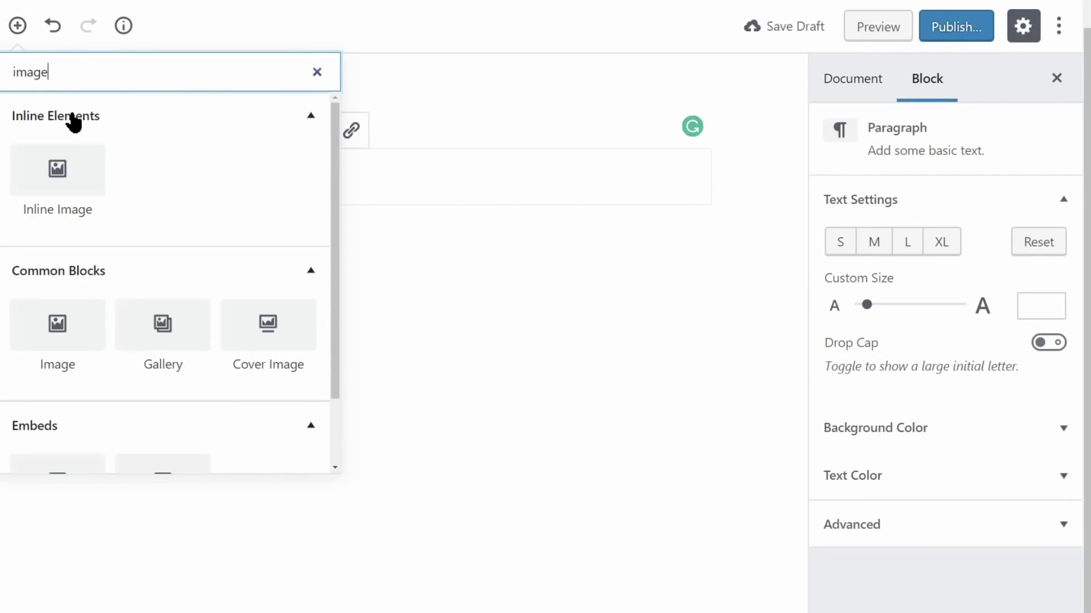
left_click(77, 328)
left_click(424, 358)
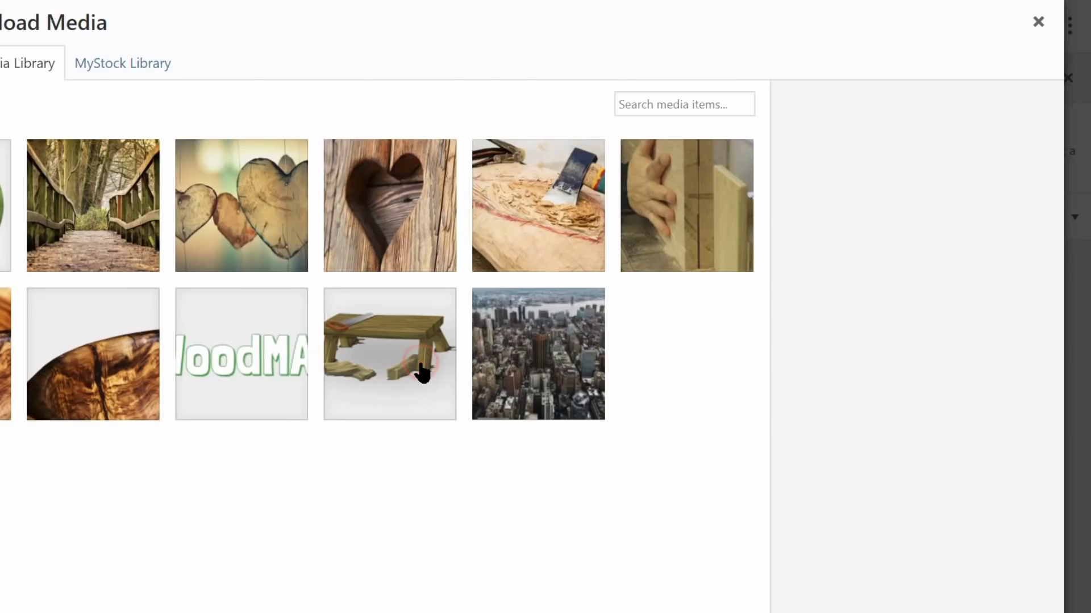
left_click(93, 205)
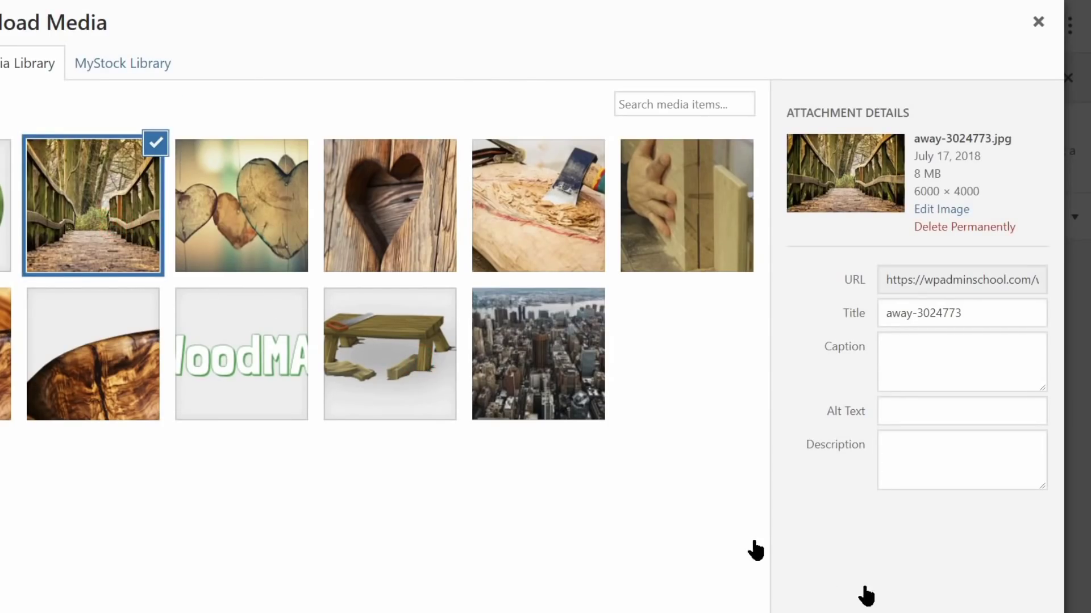
left_click(751, 554)
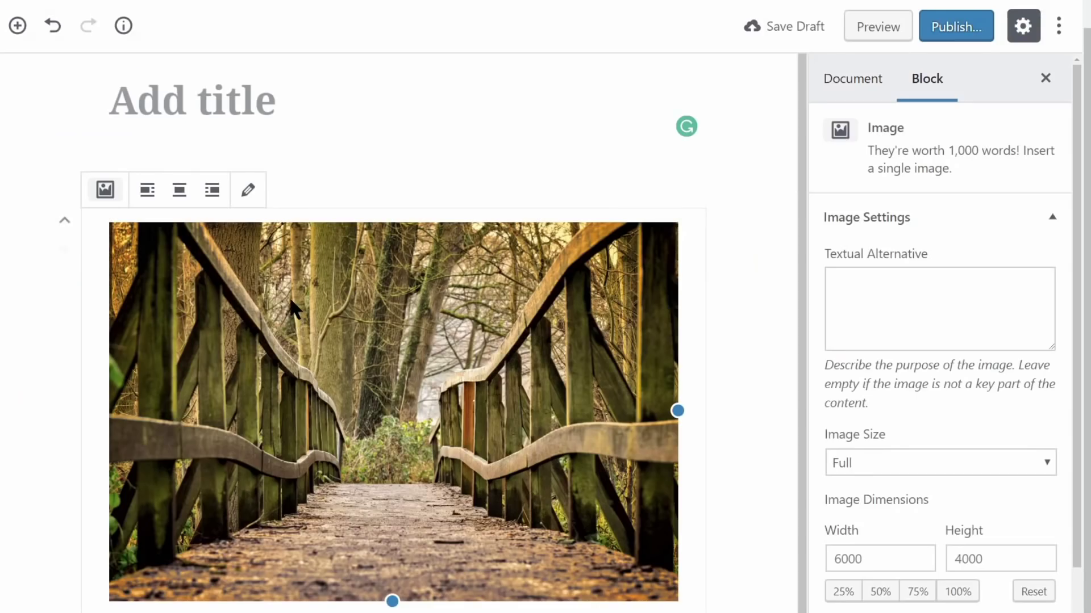
- Add a Video block below the photo, embedded from the pasted YouTube URL
left_click(17, 26)
type("video")
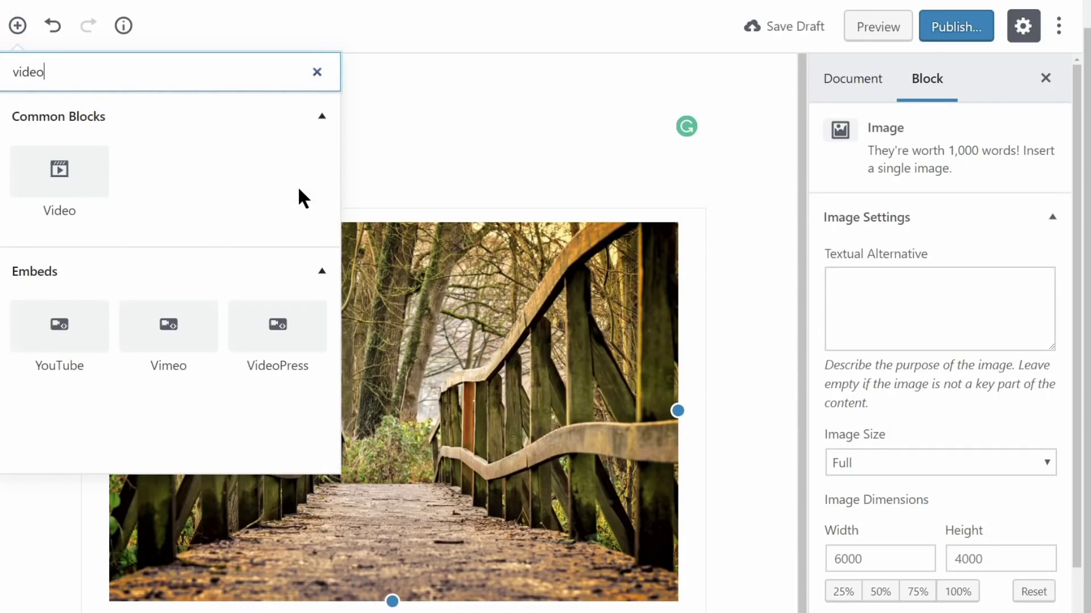
left_click(59, 178)
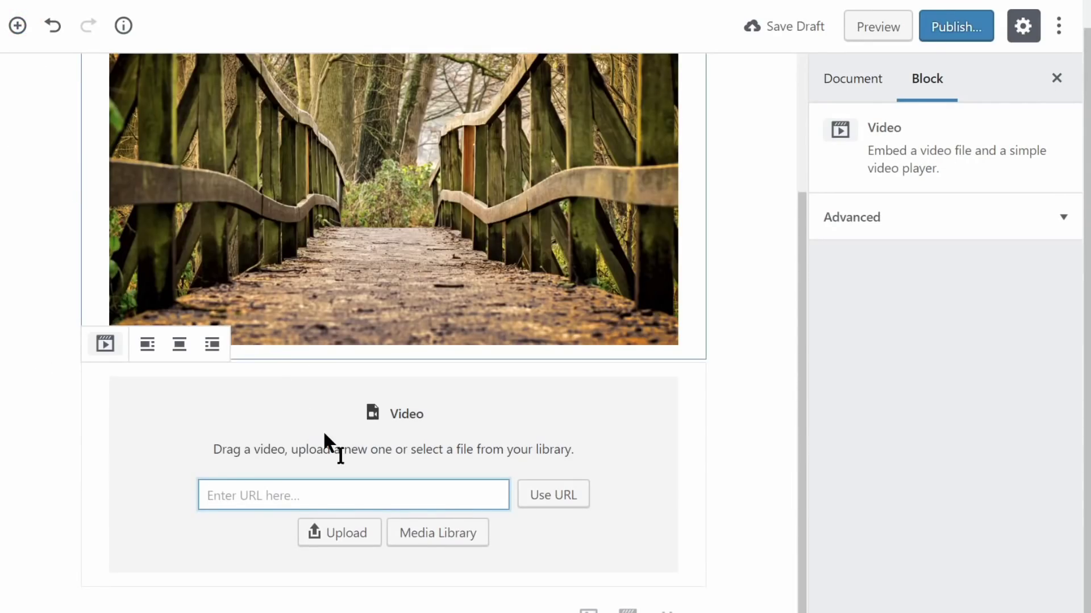
right_click(334, 495)
left_click(390, 576)
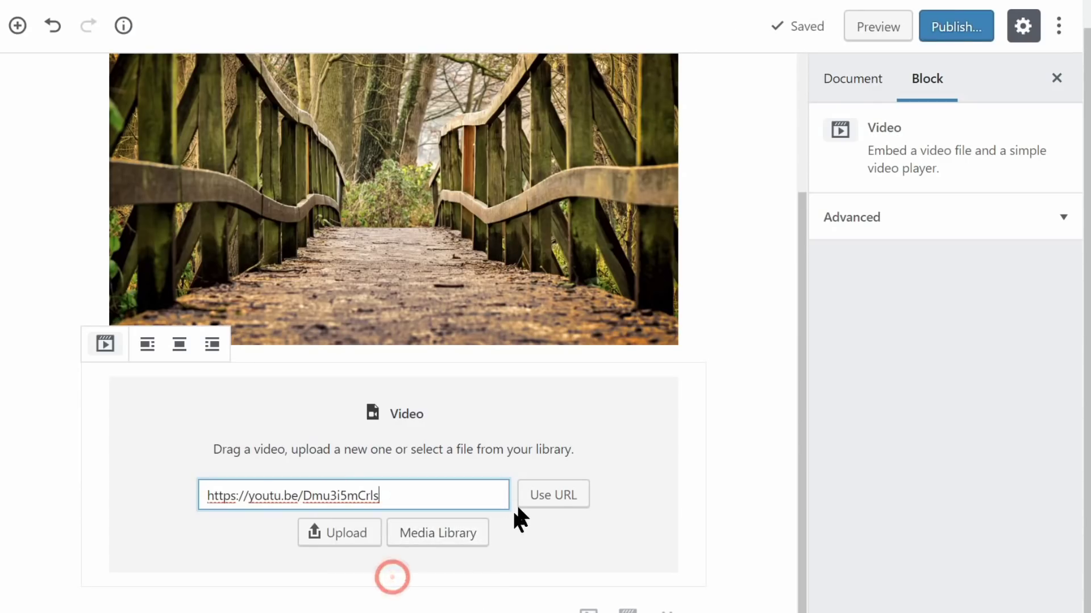
left_click(553, 496)
- Add a Button block with an orange background
left_click(17, 26)
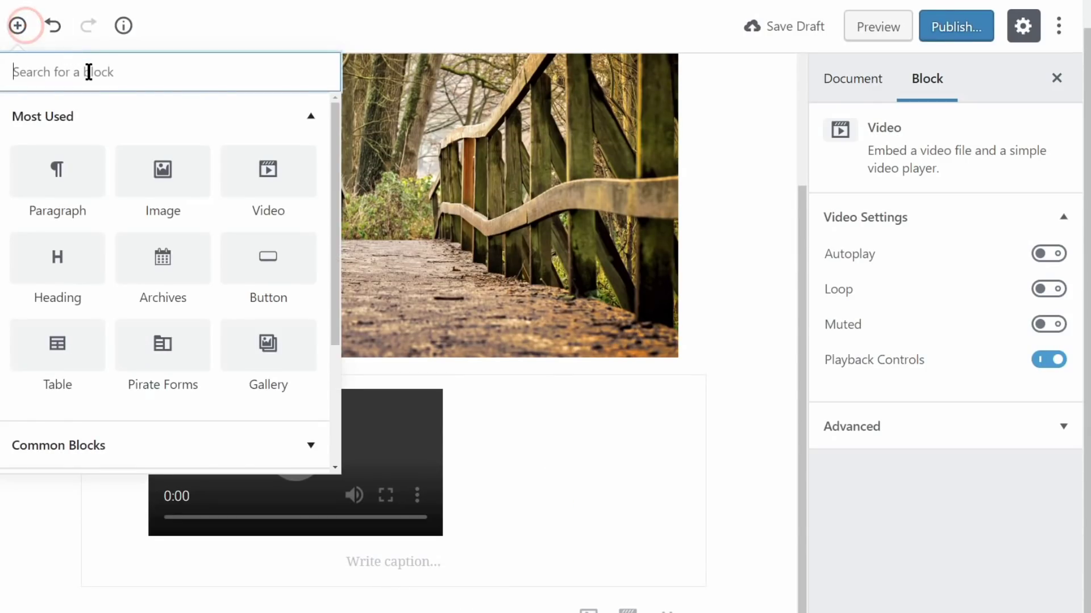
type("button")
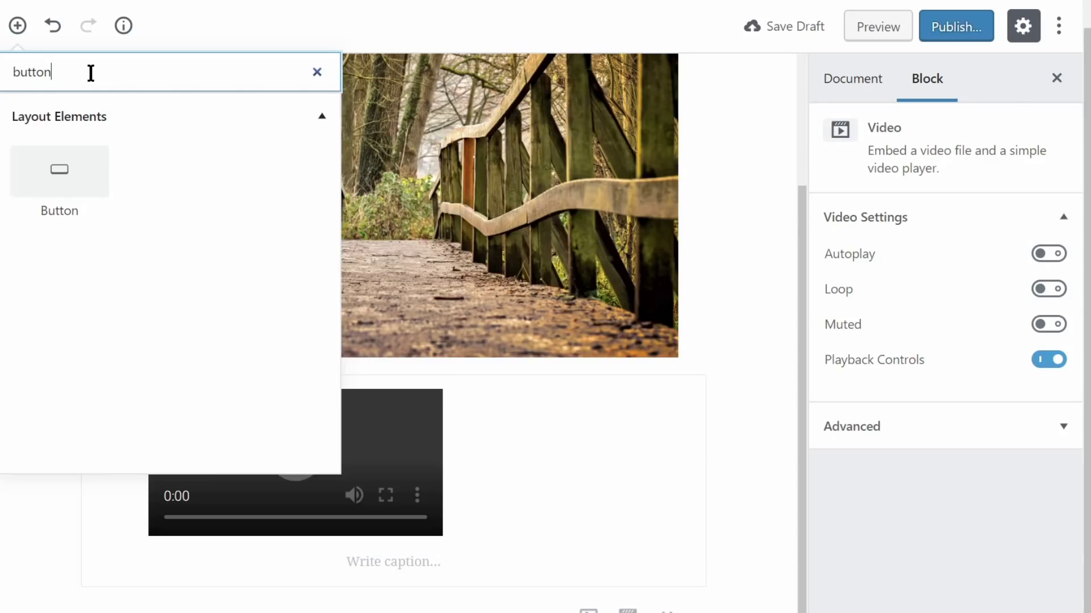
left_click(83, 175)
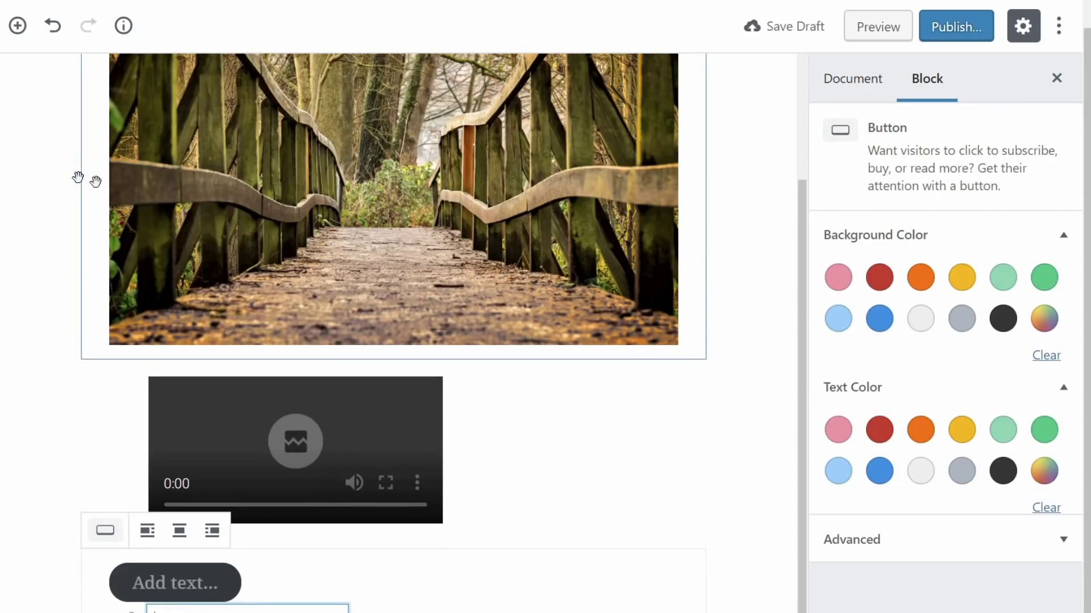
left_click(920, 276)
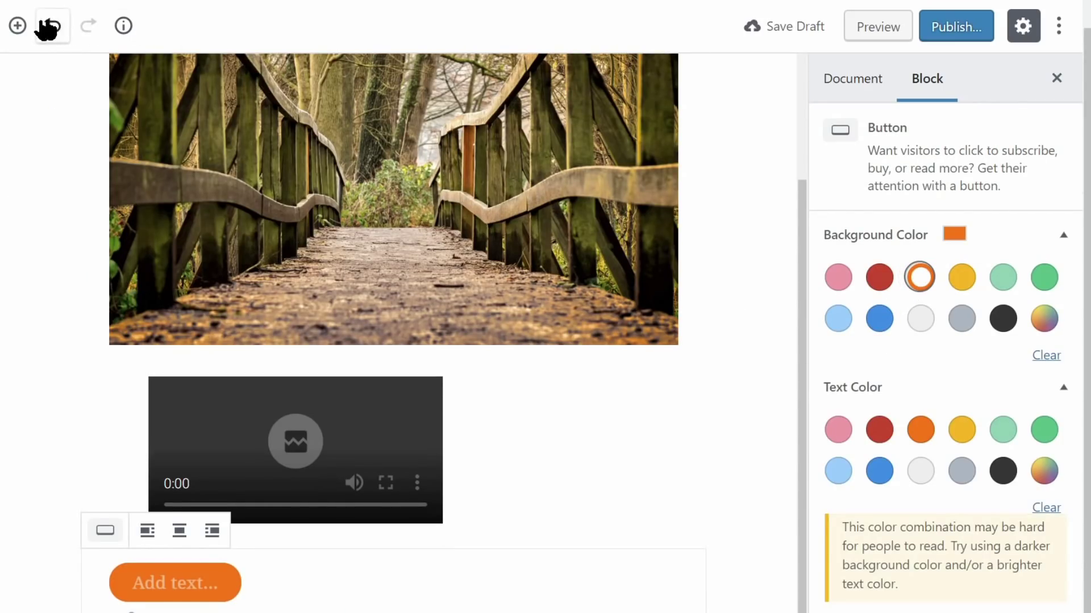
- Insert a Categories widget block from the Widgets group
left_click(20, 28)
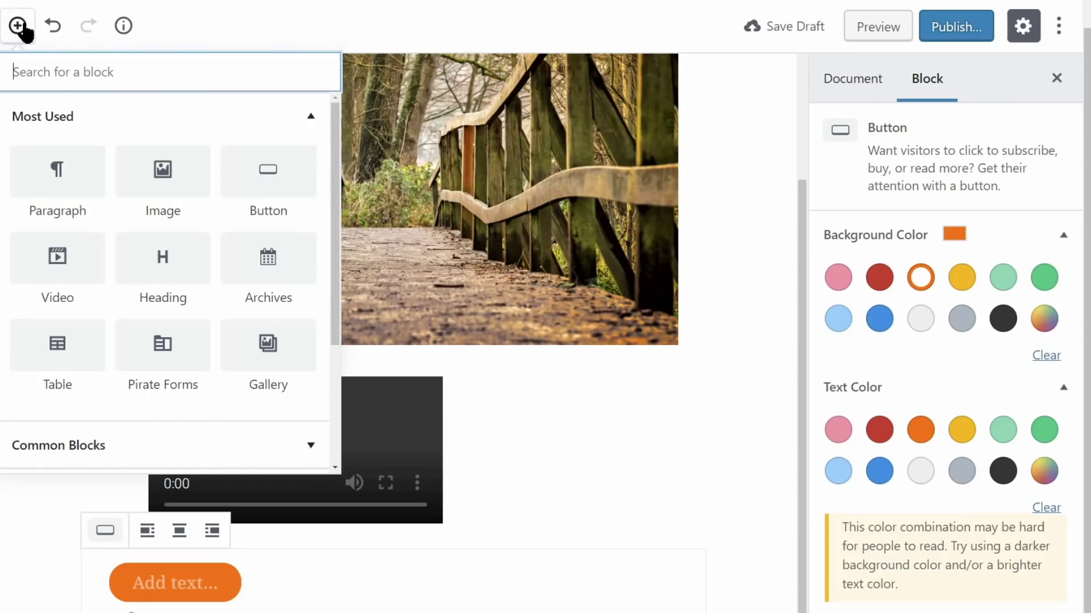
left_click(311, 116)
left_click(310, 311)
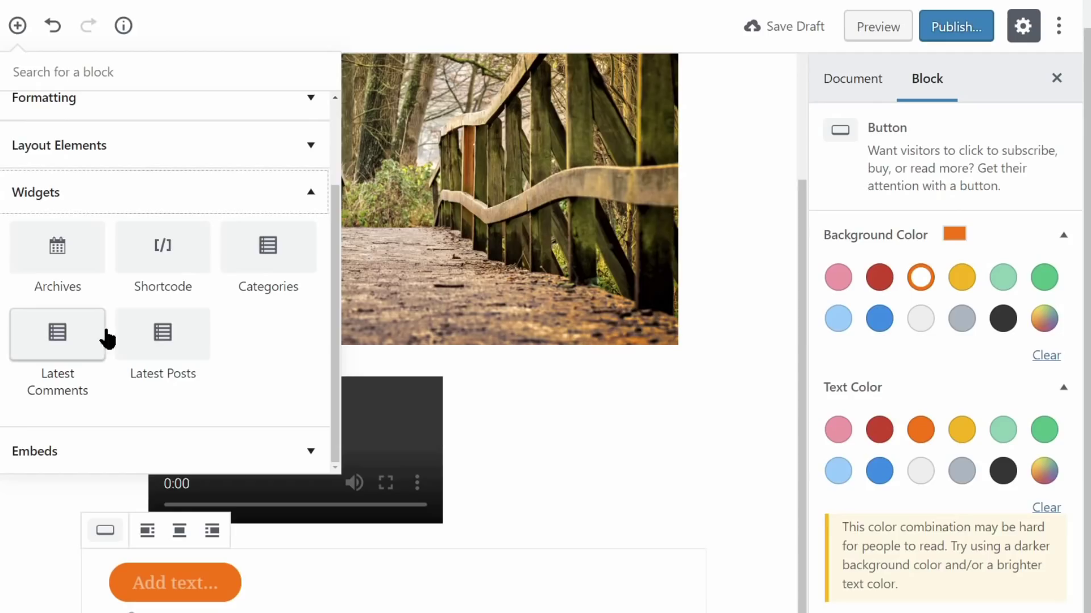
left_click(267, 259)
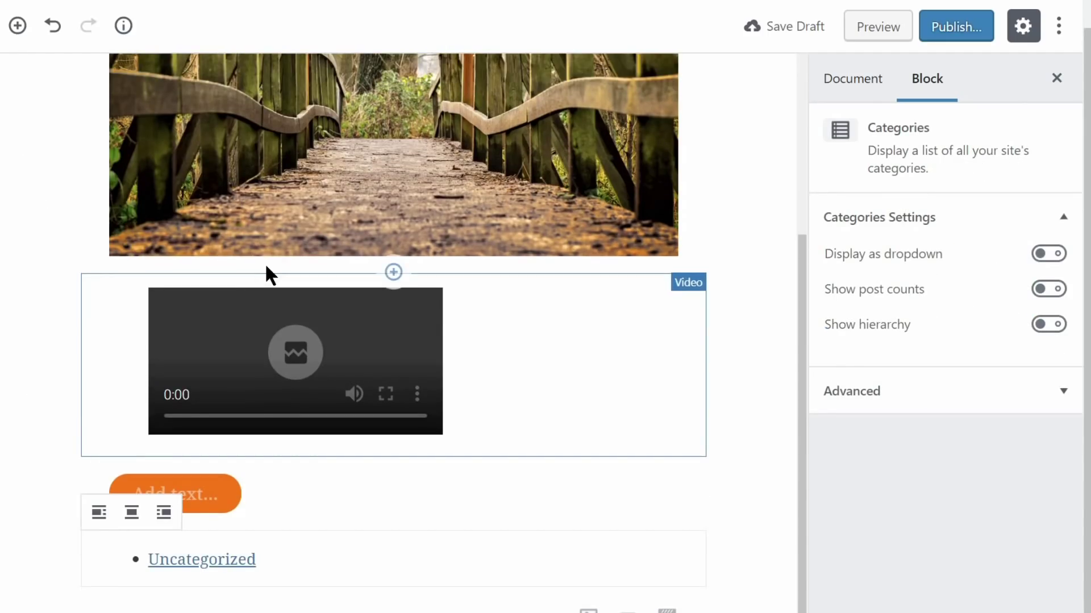
left_click(17, 25)
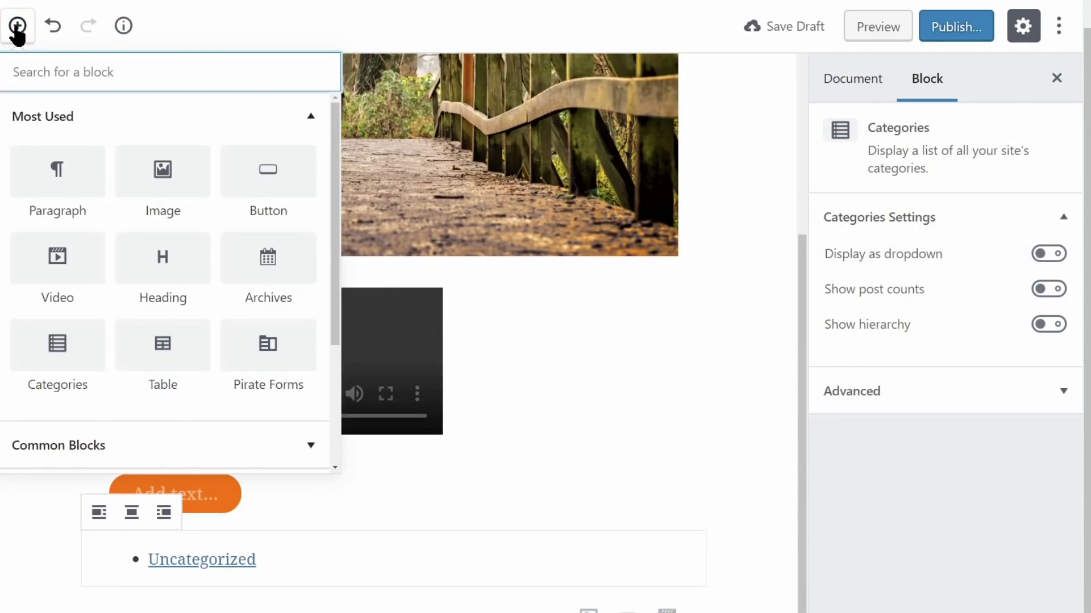
type("tab")
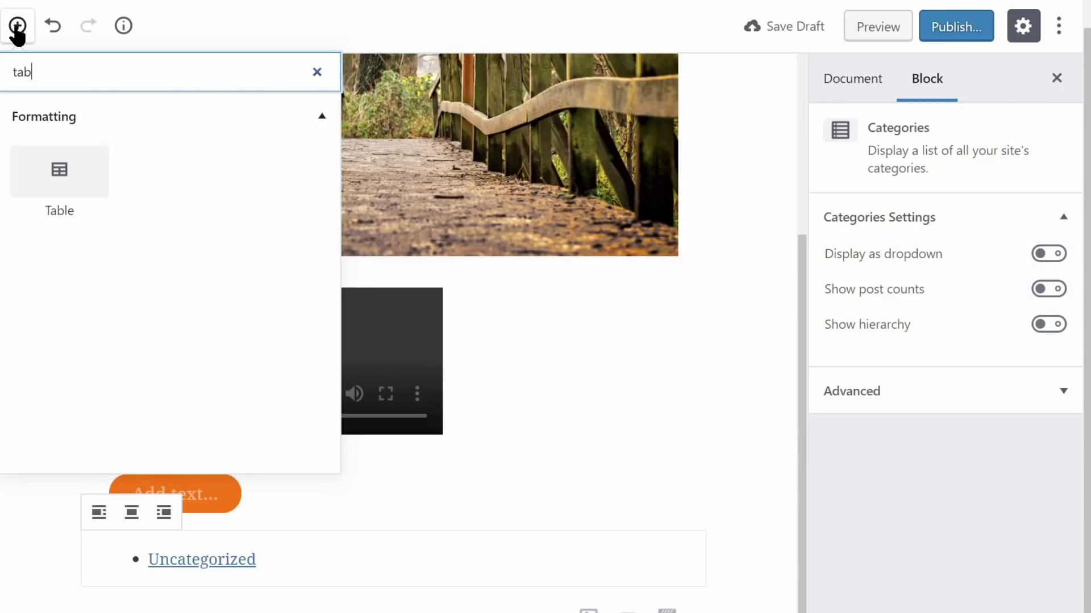
- Insert a table with 'Table 1', 'Name' and 'Table 2', then view the Atomic Blocks plugin
left_click(59, 171)
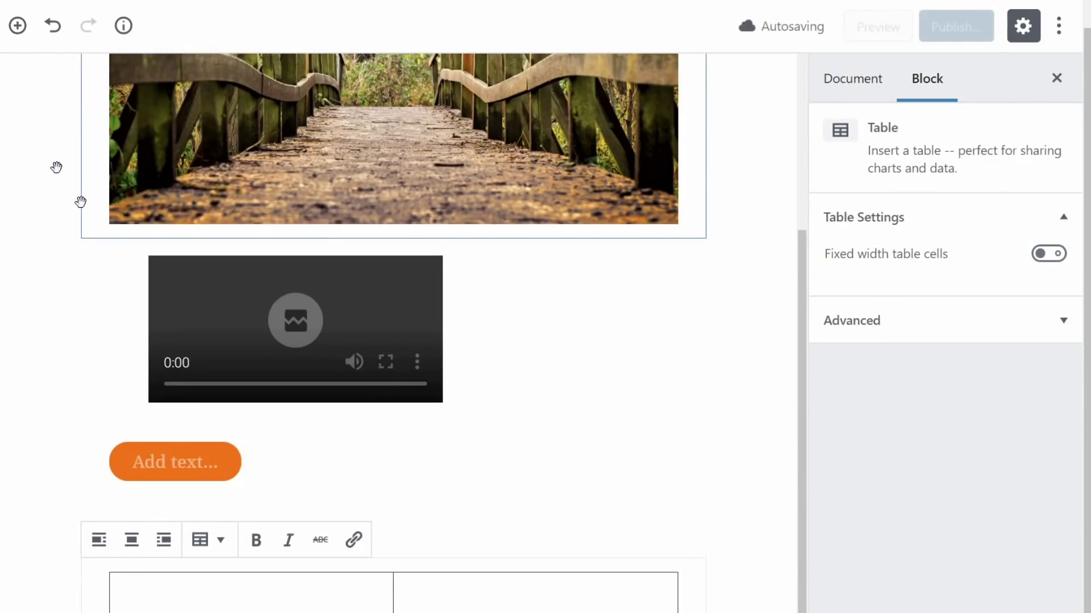
scroll(342, 427, "down", 2)
type("Table 1")
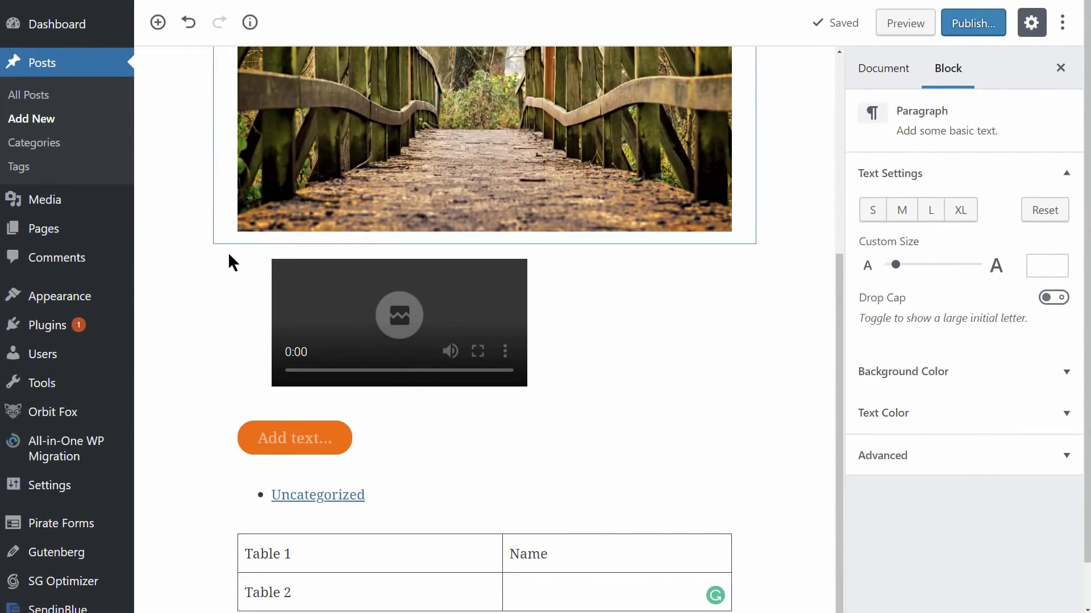
mouse_move(46, 324)
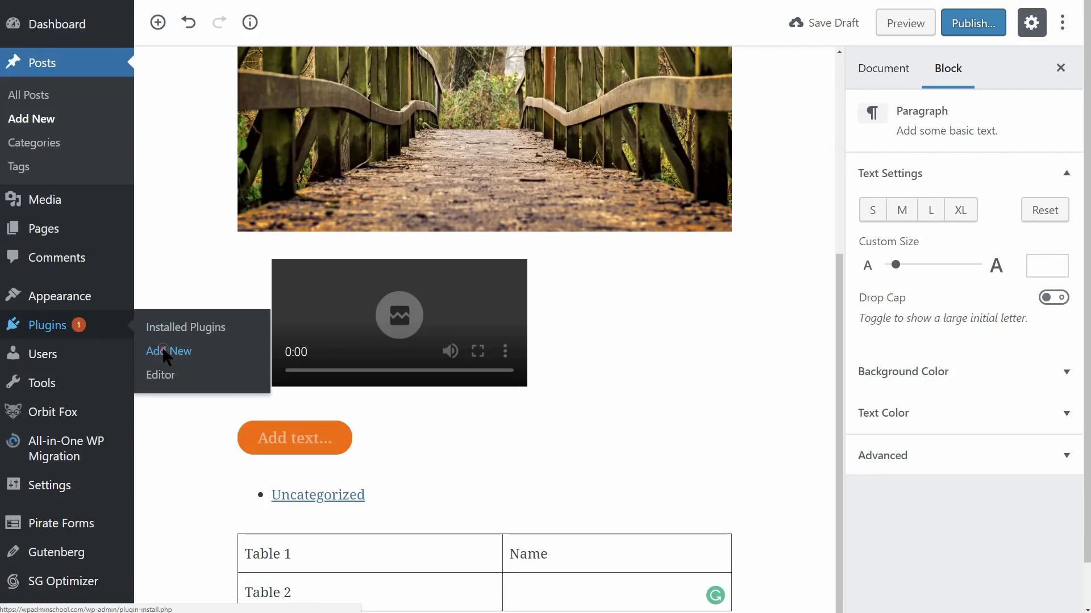
left_click(167, 351)
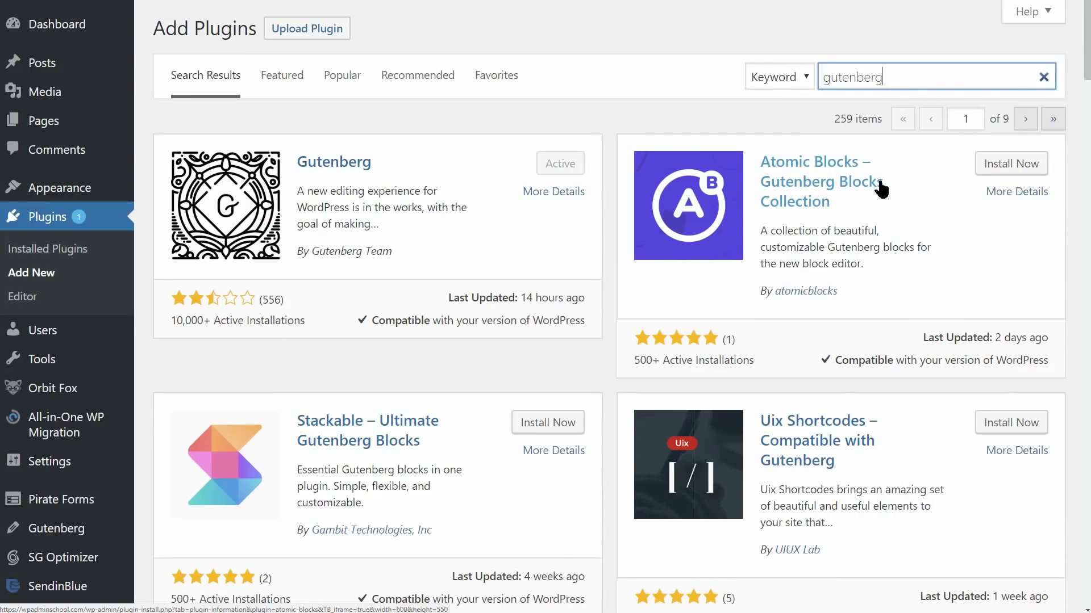
left_click(1017, 191)
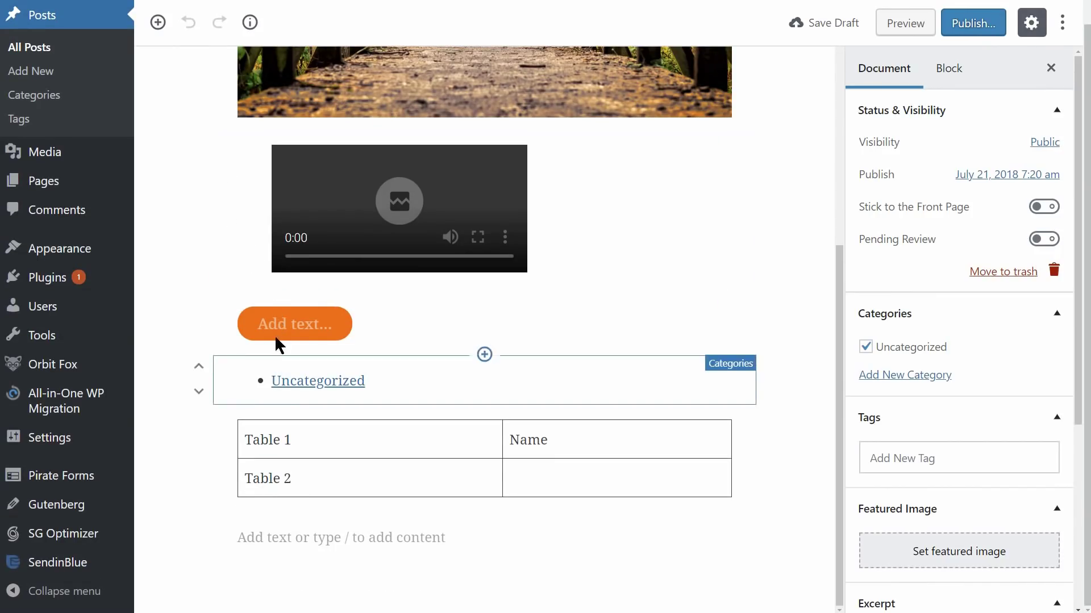
- Delete the video block, center the orange button, and move it up and back down
left_click(770, 143)
left_click(648, 316)
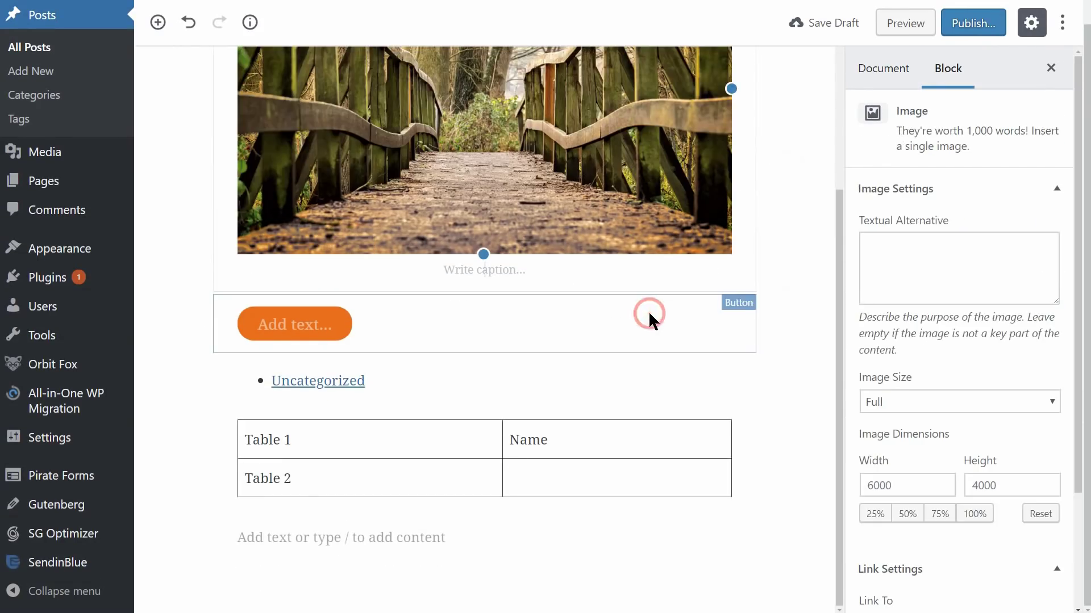
left_click(309, 322)
left_click(298, 248)
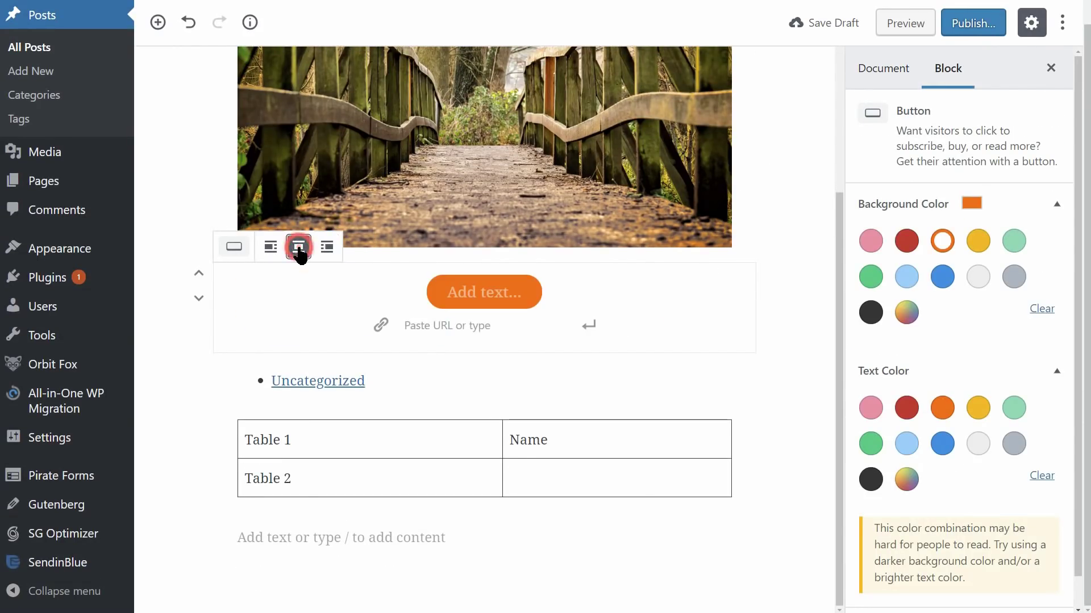
left_click(200, 276)
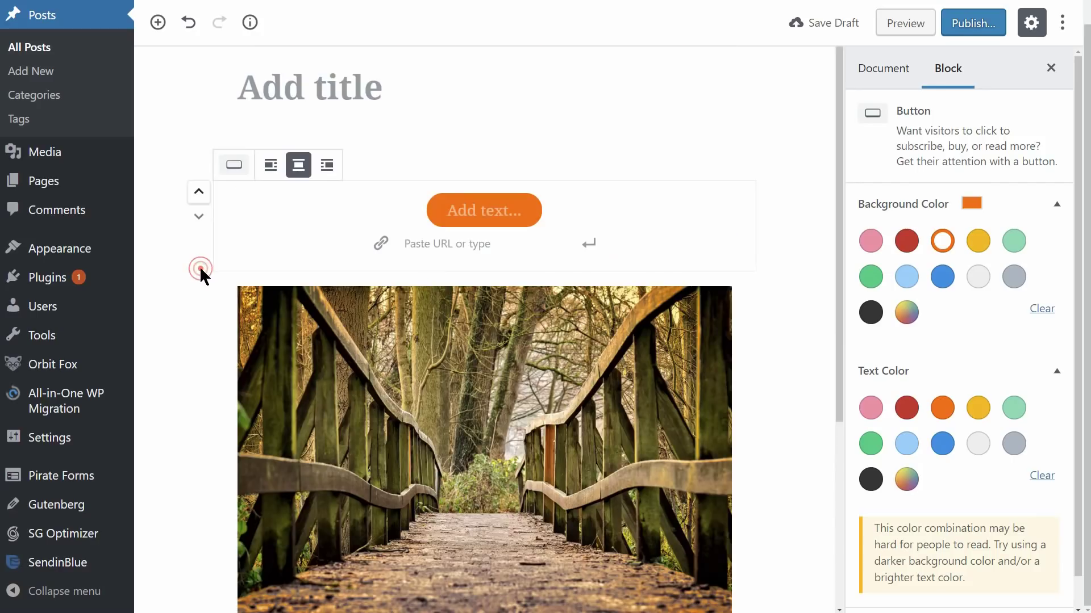
left_click(198, 216)
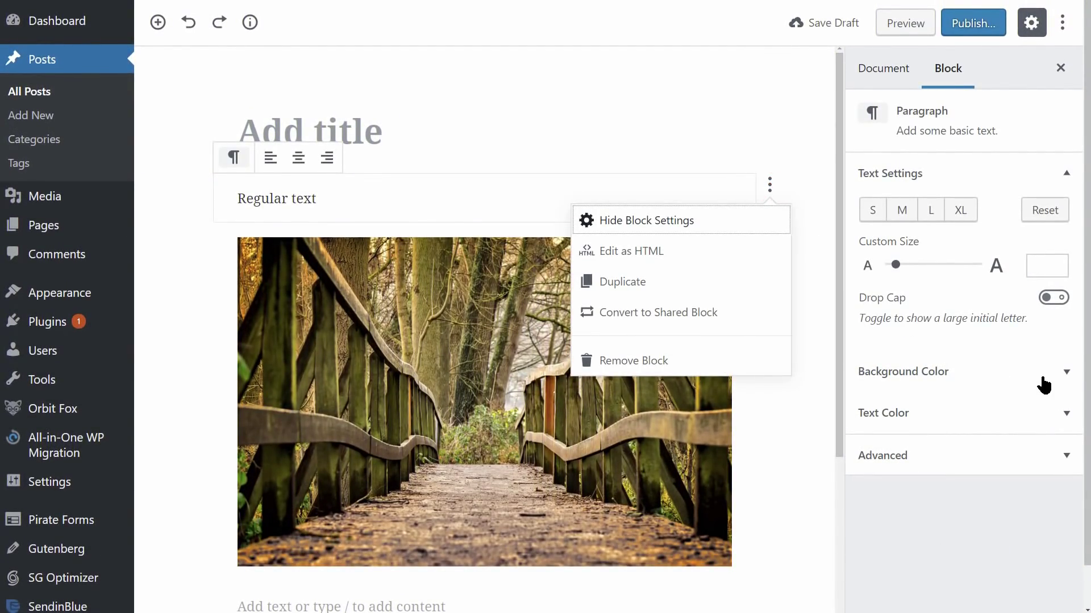
left_click(1066, 371)
- Try yellow and custom colours, then give the paragraph a pale blue background
left_click(978, 409)
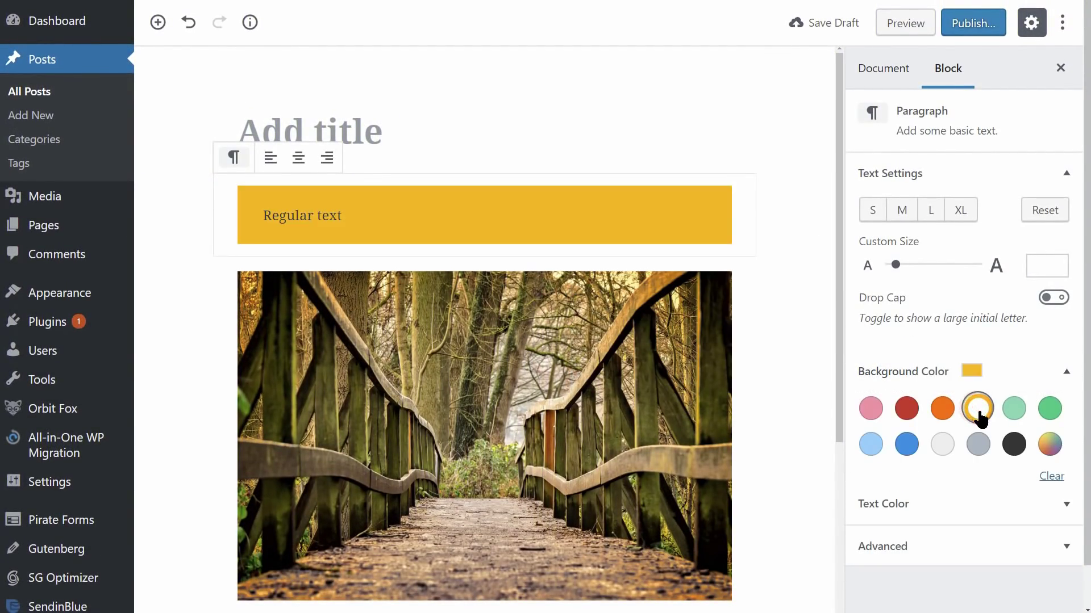
left_click(1049, 444)
left_click_drag(902, 351, 991, 349)
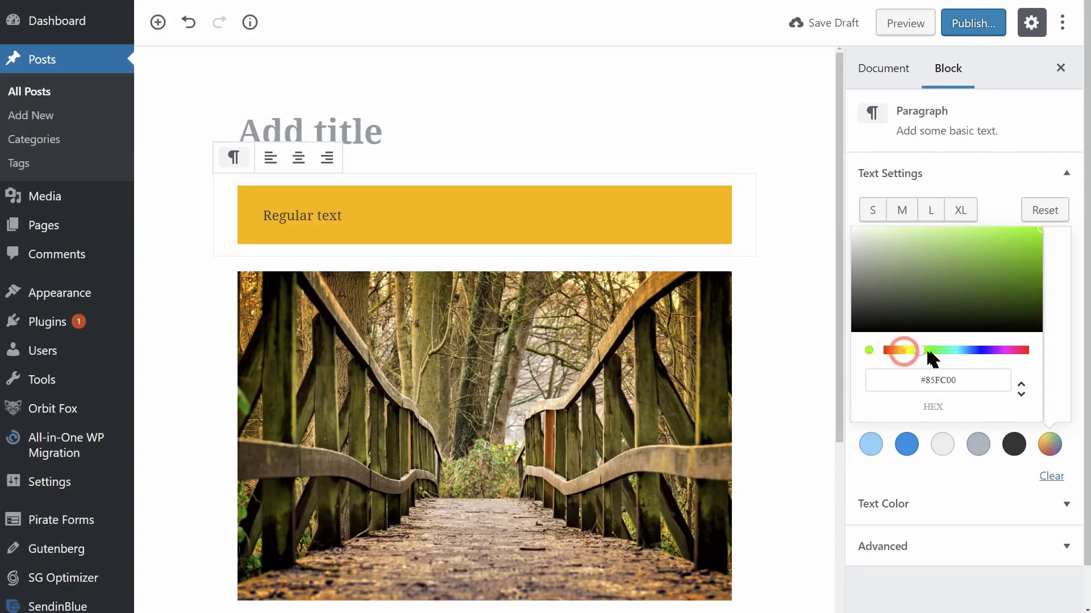
left_click_drag(948, 295, 890, 297)
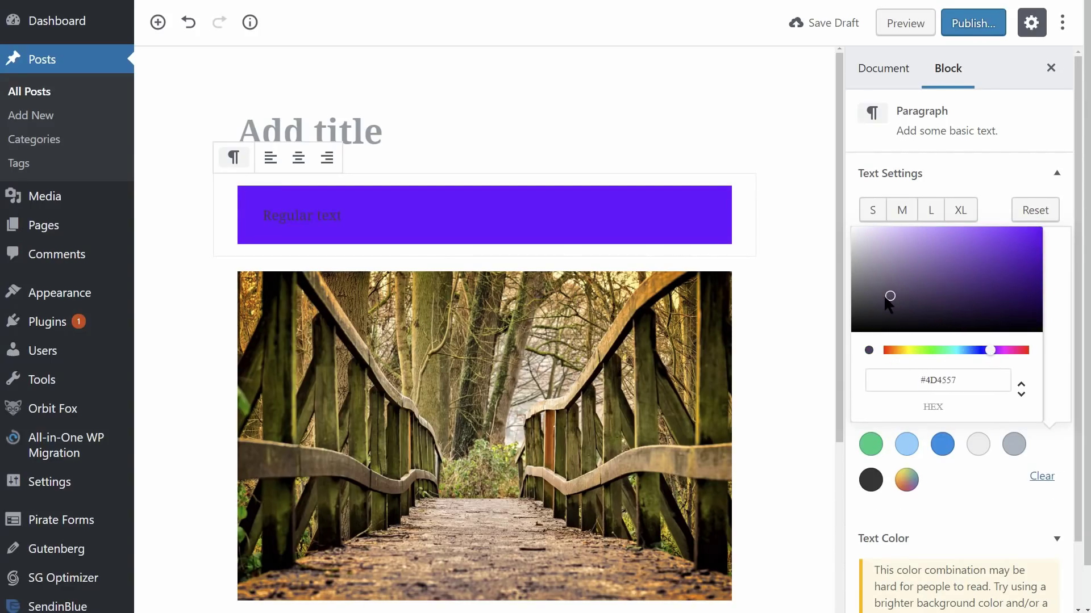
left_click(898, 350)
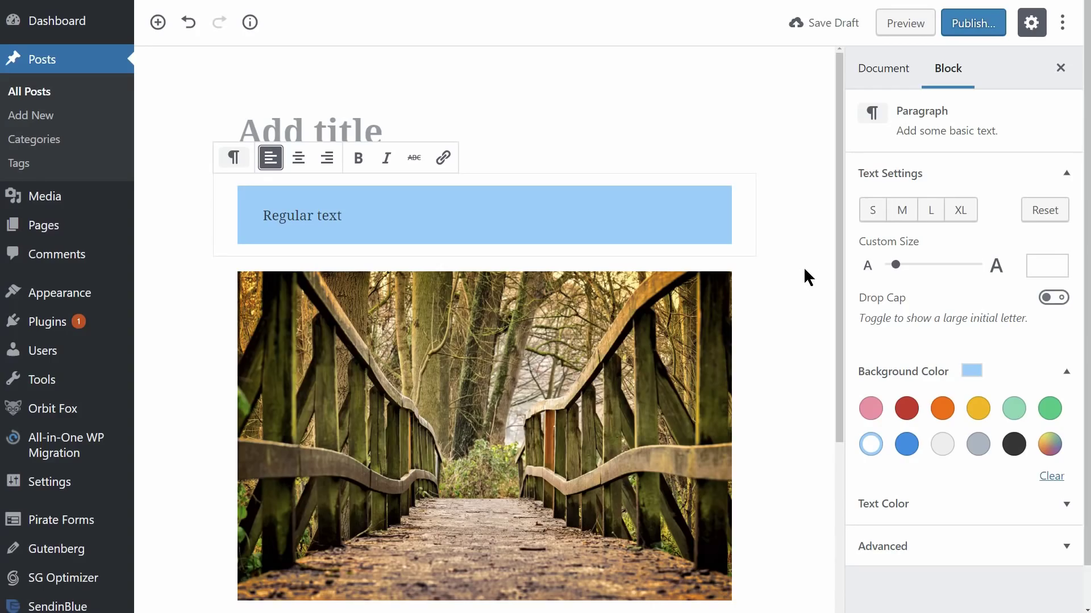
left_click(907, 445)
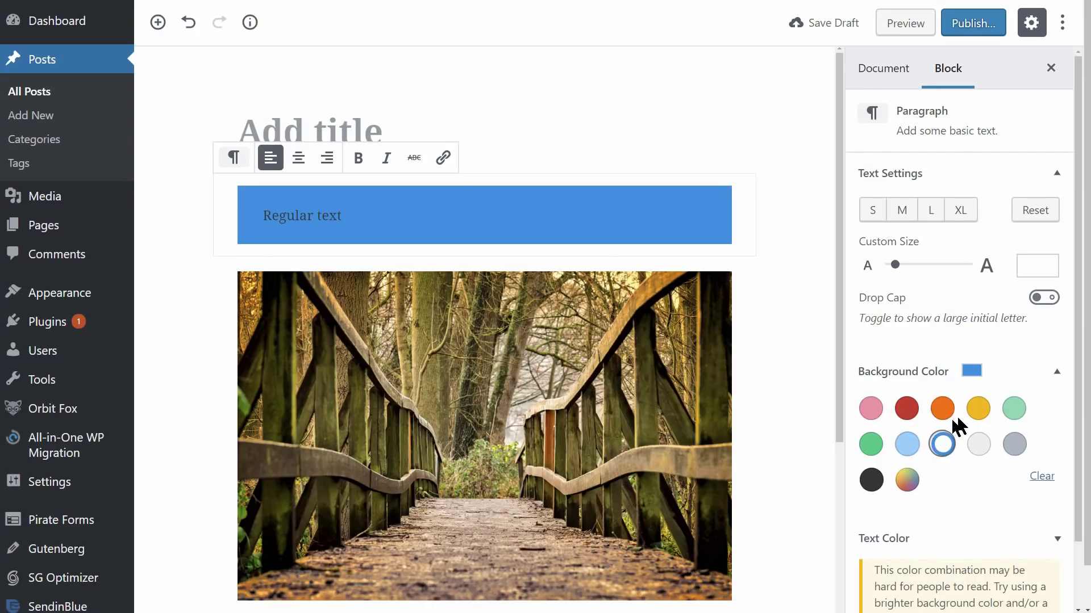
left_click(978, 409)
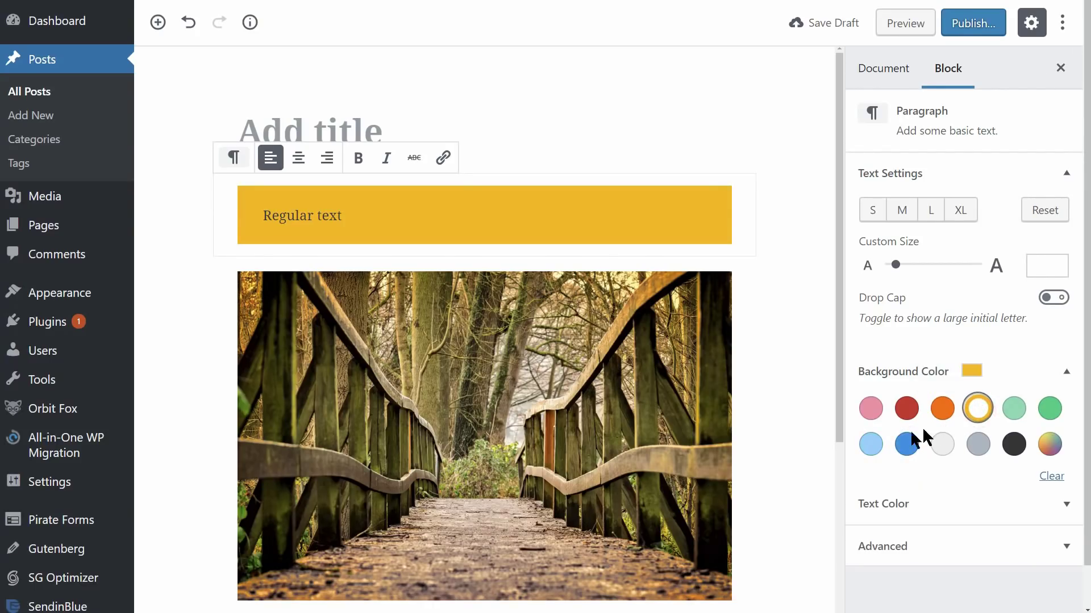
left_click(870, 444)
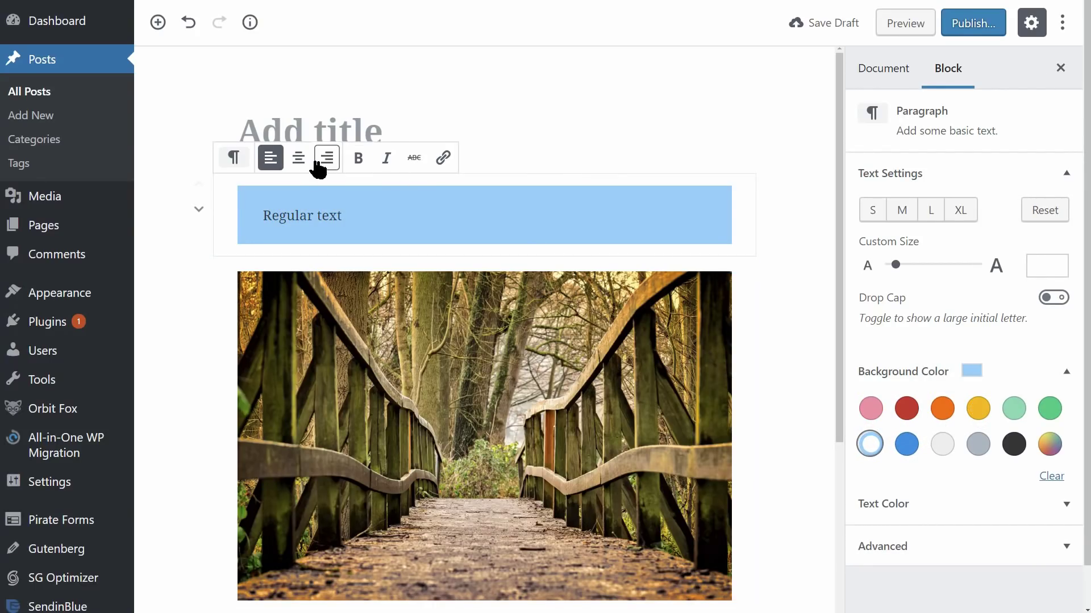
- Center the 'Regular text' paragraph, save the draft, and start a new page
left_click(299, 157)
left_click(831, 23)
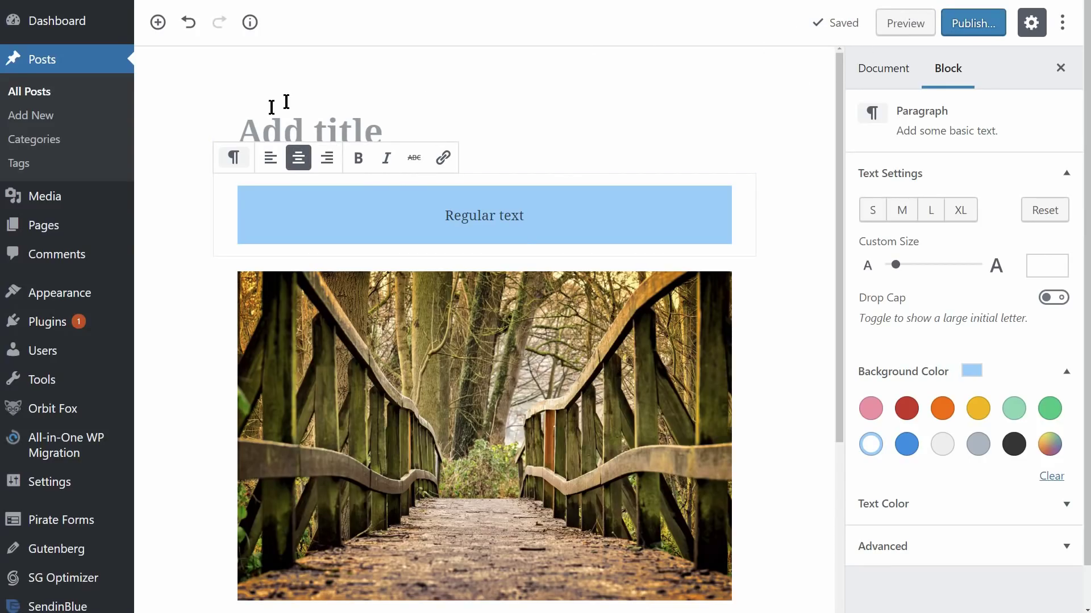
mouse_move(44, 225)
left_click(169, 253)
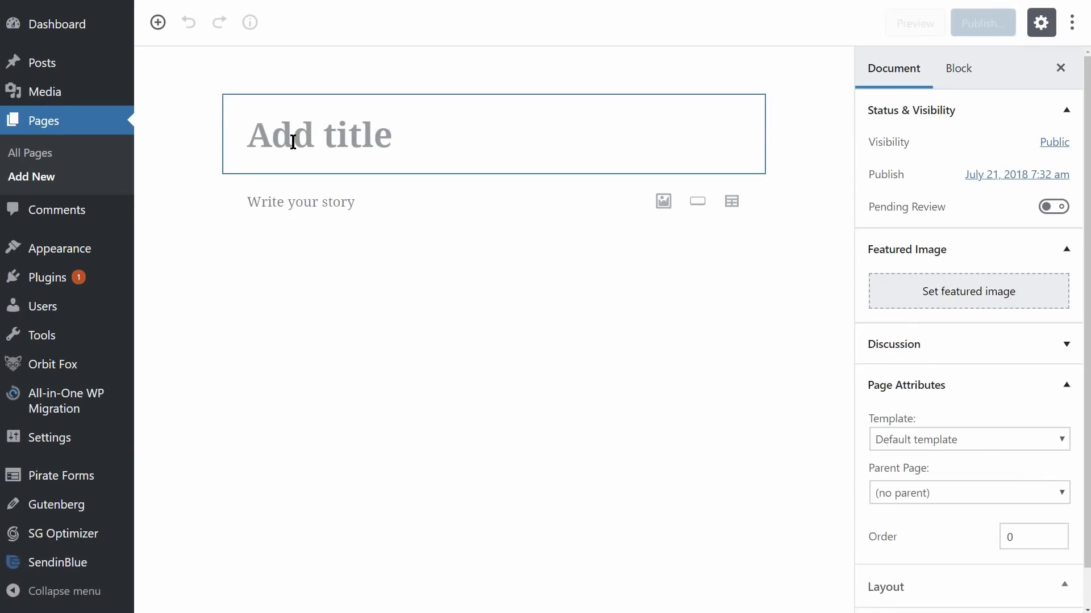
type("Standard Page")
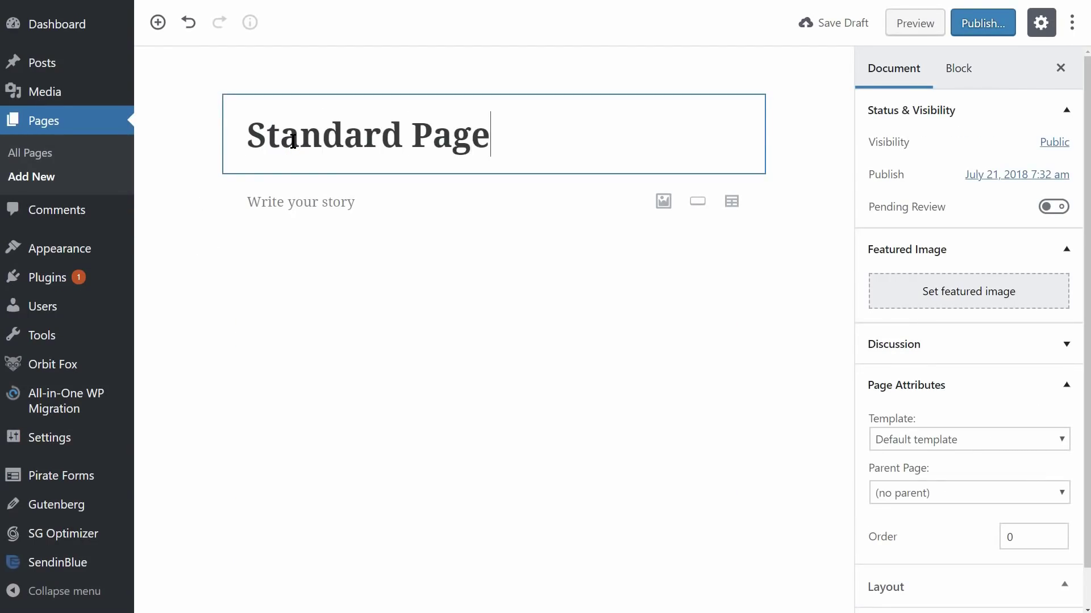
- Insert a Media Library photo as an image block below the new page's title
left_click(290, 202)
left_click(207, 202)
left_click(338, 455)
left_click(532, 309)
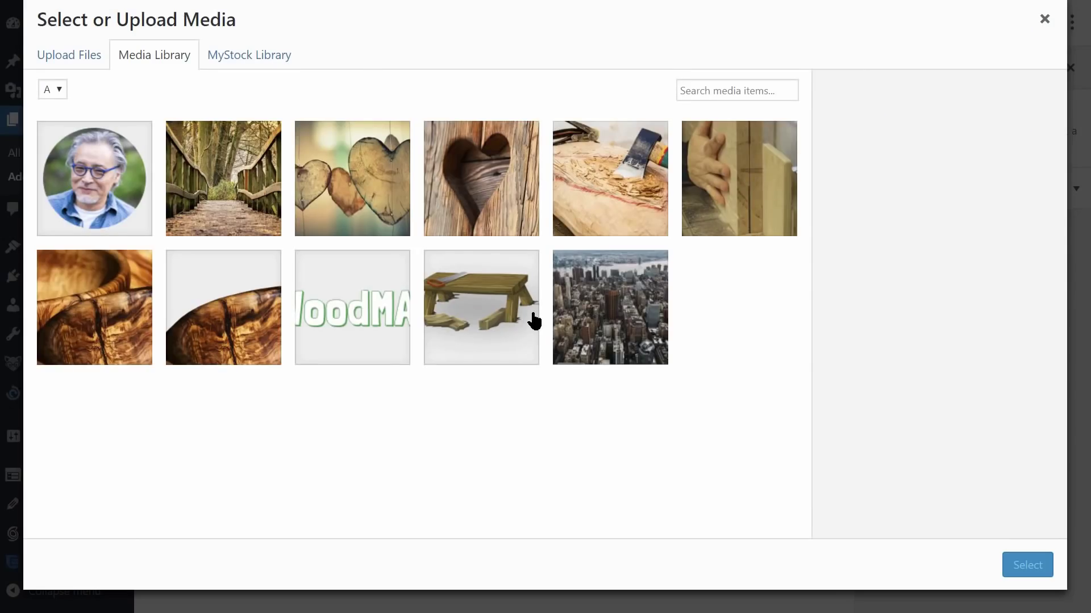
left_click(1026, 565)
- Add a centered light-blue button with black text, followed by a heading
left_click(157, 22)
left_click(372, 154)
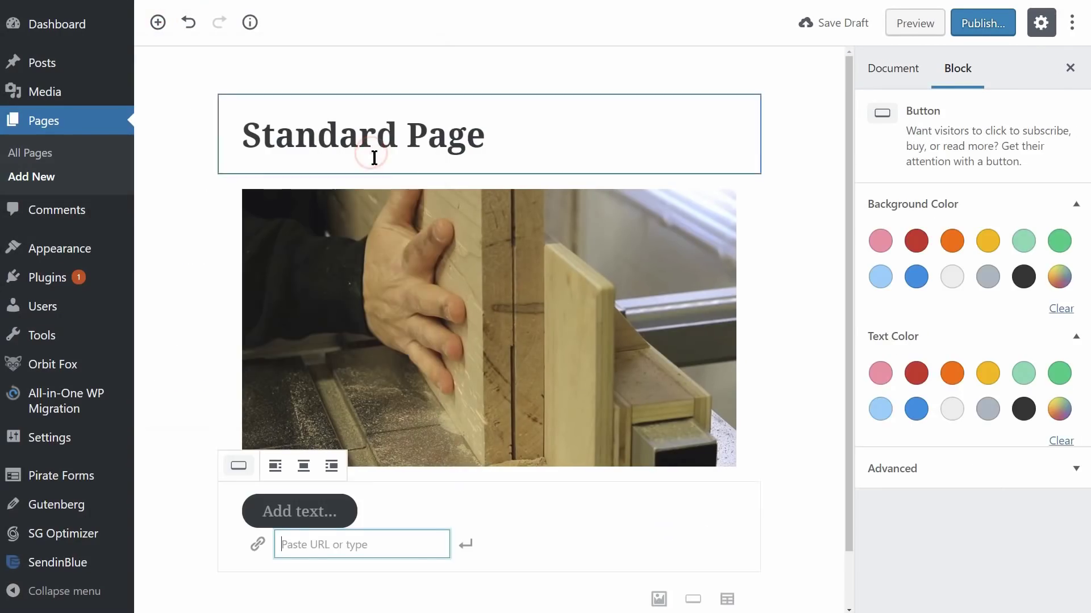
left_click(880, 277)
left_click(1022, 410)
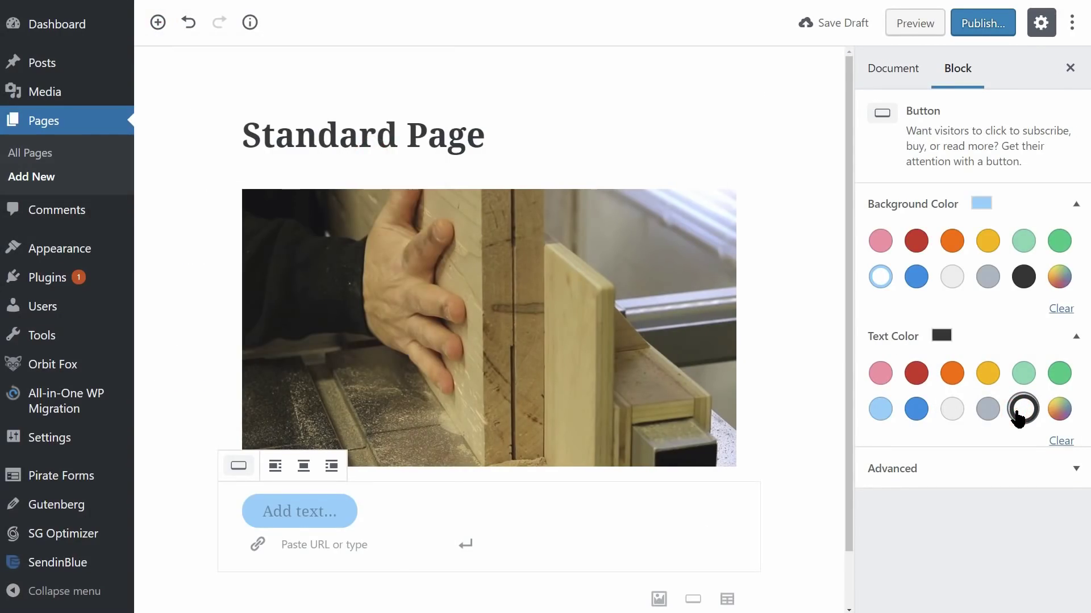
left_click(303, 466)
left_click(512, 129)
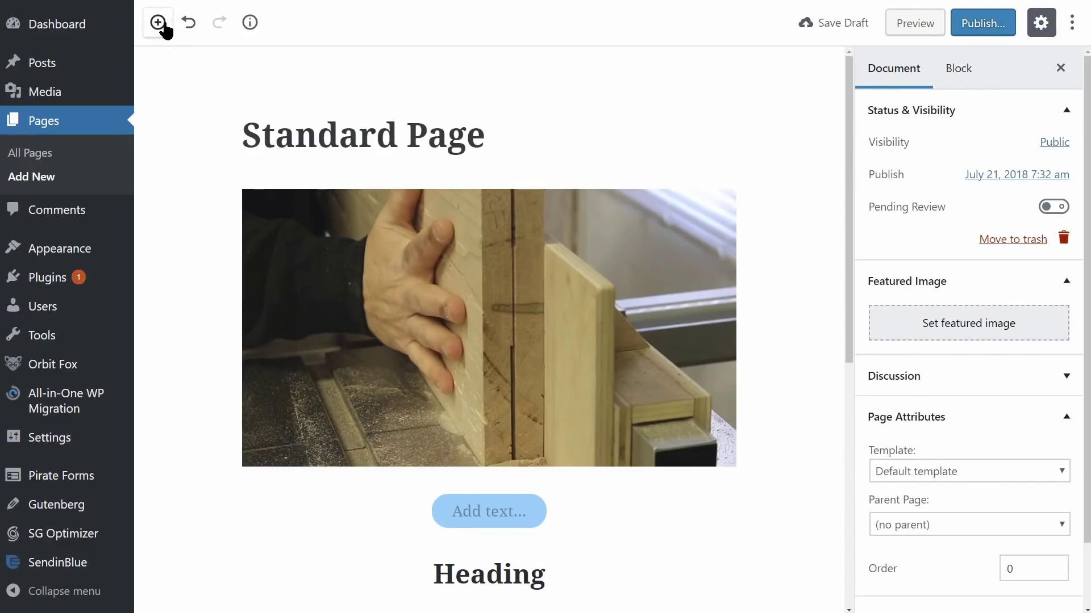
- Insert a Spacer block from the Layout Elements group
left_click(158, 23)
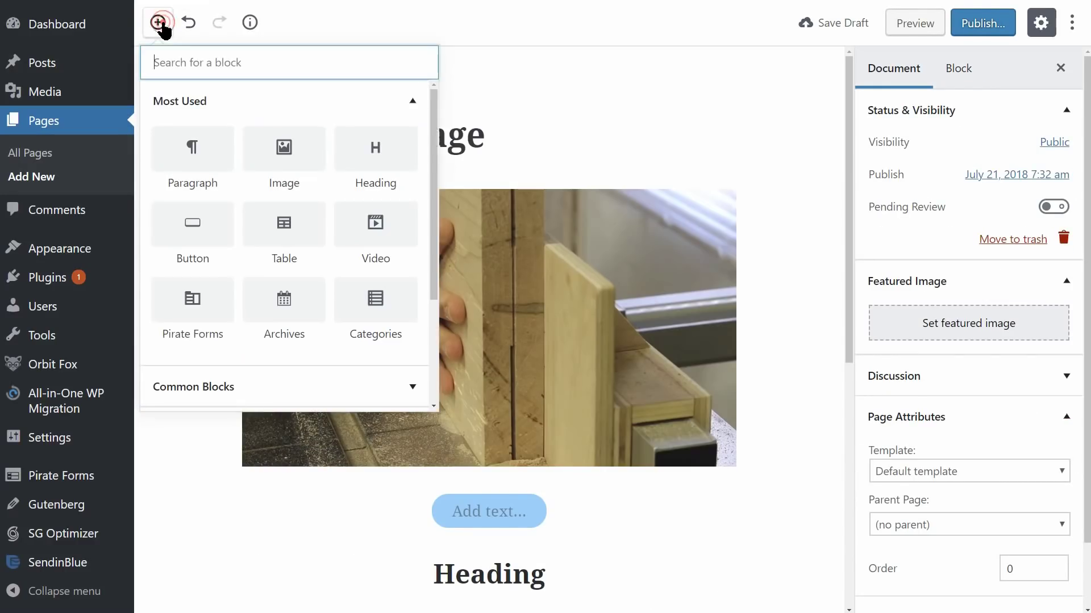
left_click(412, 100)
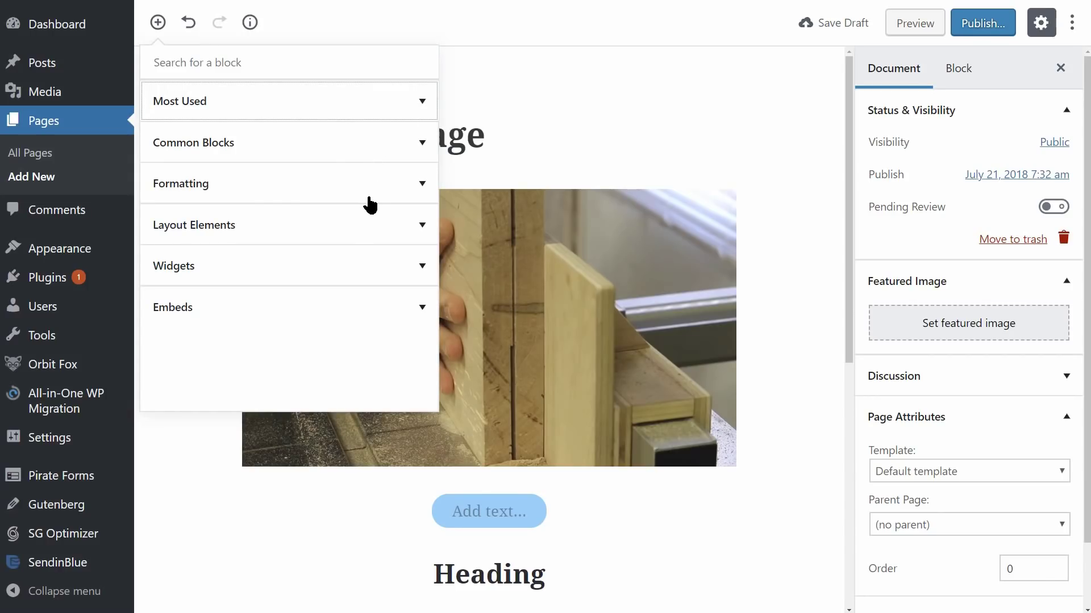
left_click(419, 228)
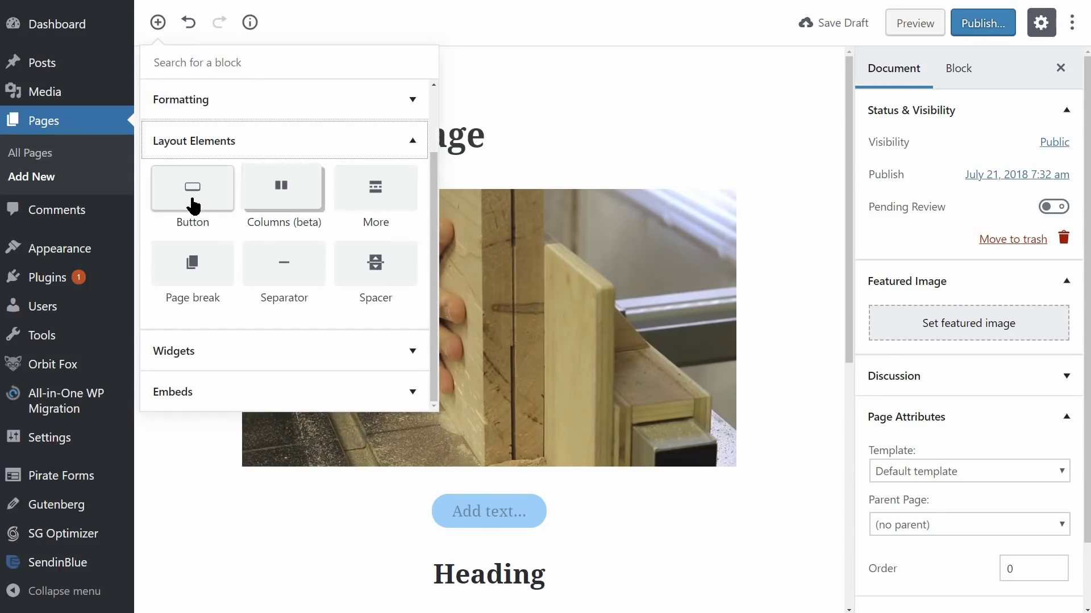
left_click(374, 269)
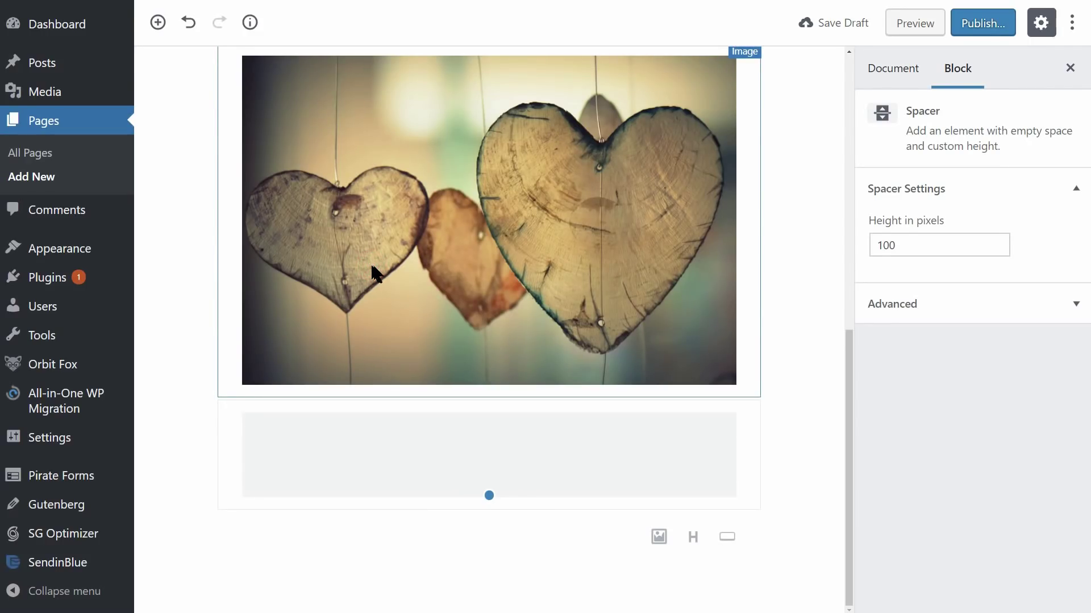
- Raise the spacer's height, then set it back to 100 pixels
mouse_move(938, 245)
left_click(996, 241)
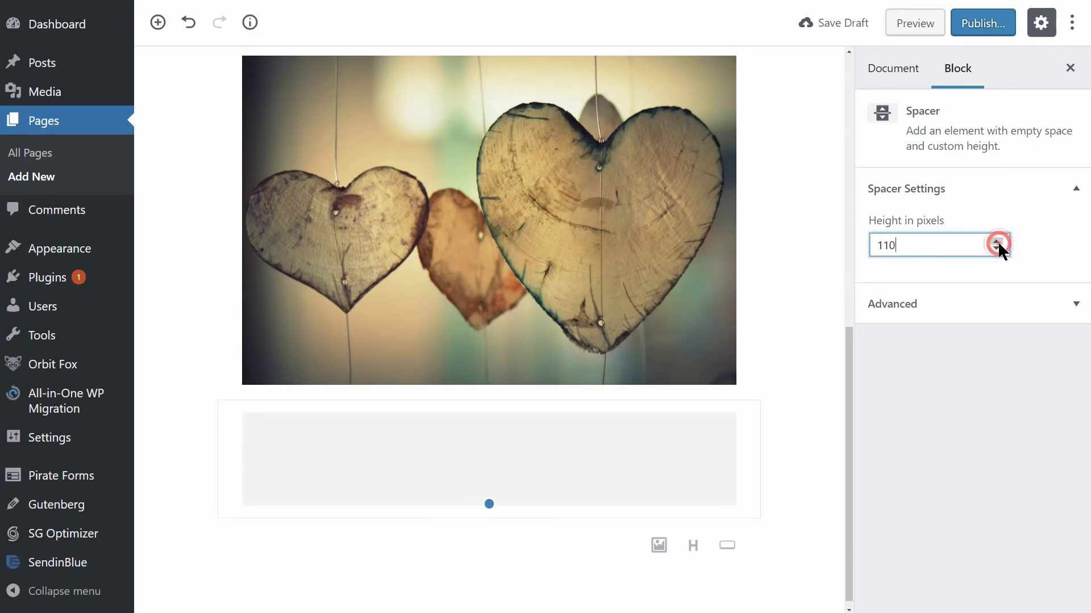
double_click(997, 241)
double_click(997, 241)
left_click(996, 250)
double_click(997, 250)
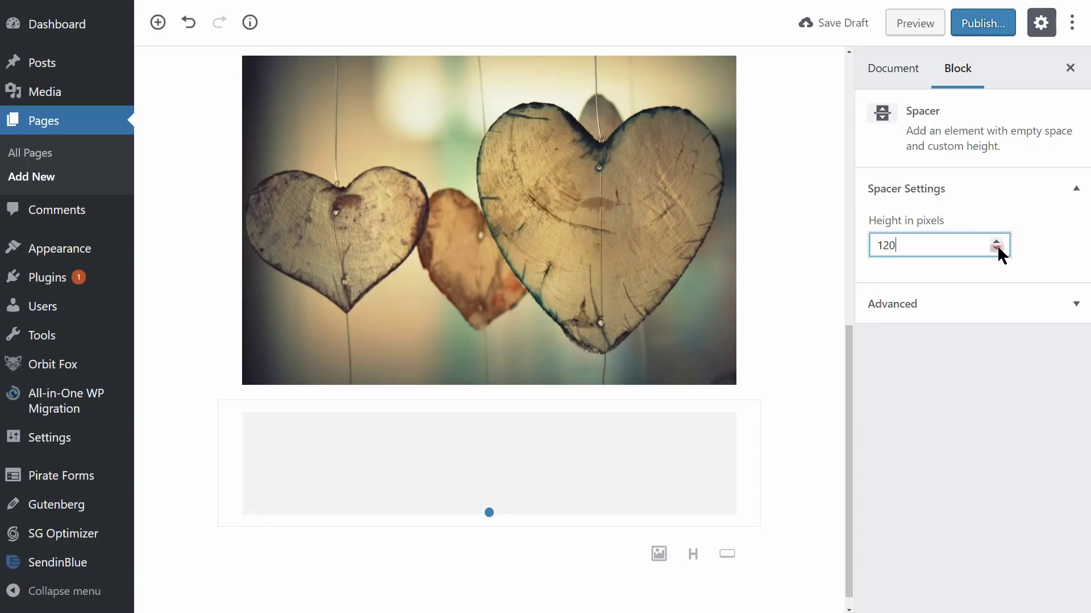
left_click(159, 24)
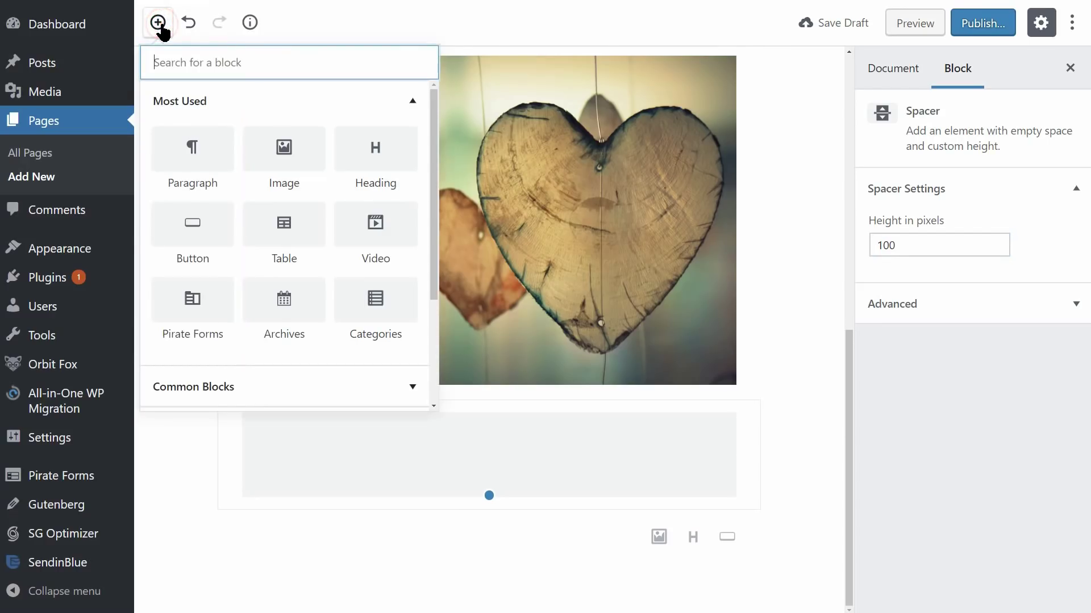
left_click(412, 101)
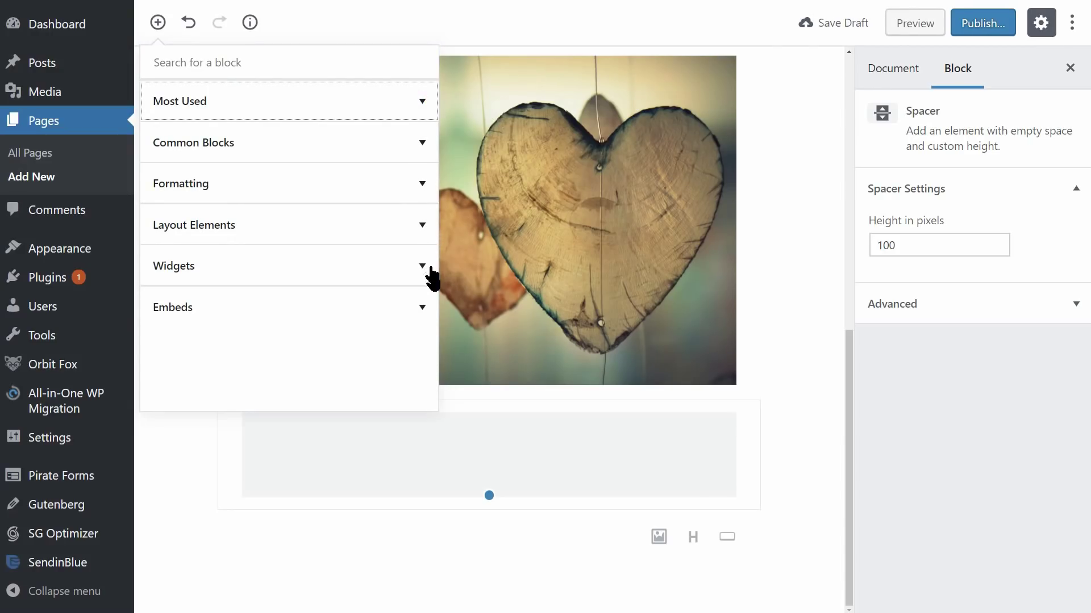
left_click(423, 306)
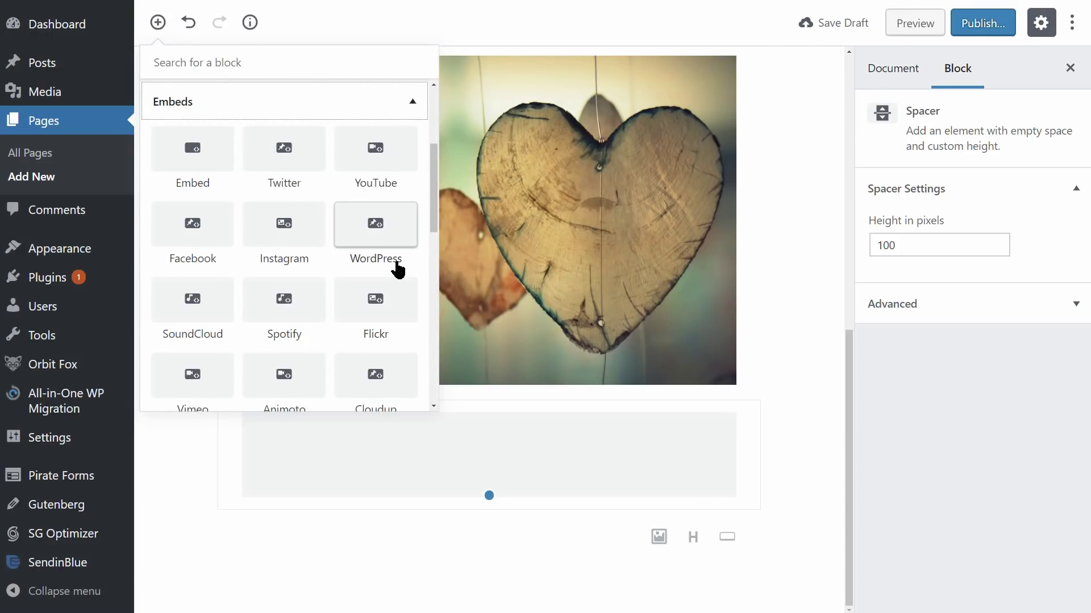
scroll(397, 271, "down", 1)
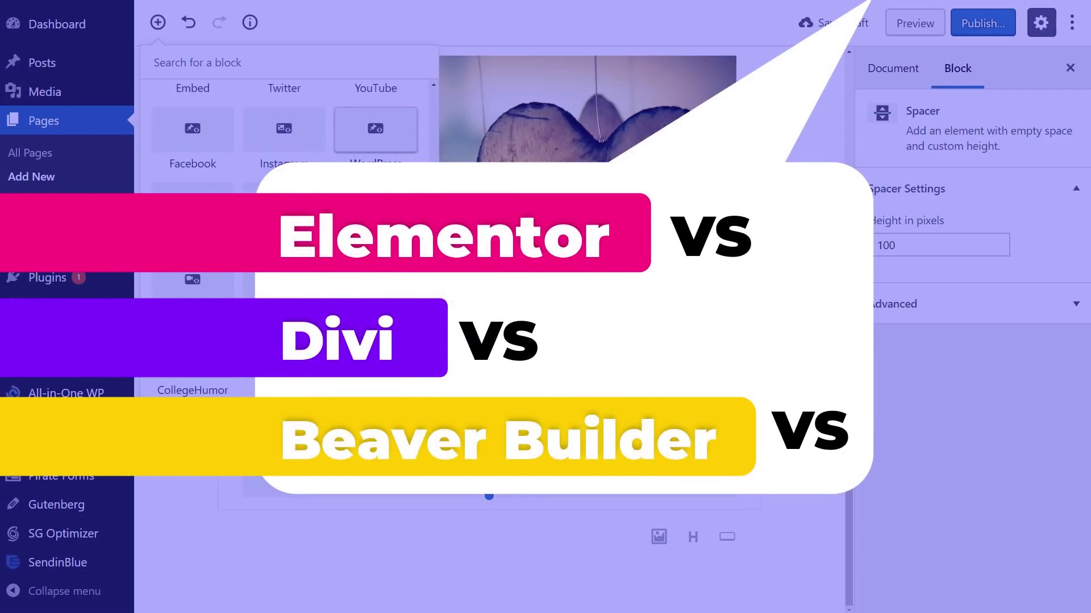
scroll(290, 256, "down", 1)
scroll(290, 256, "down", 1)
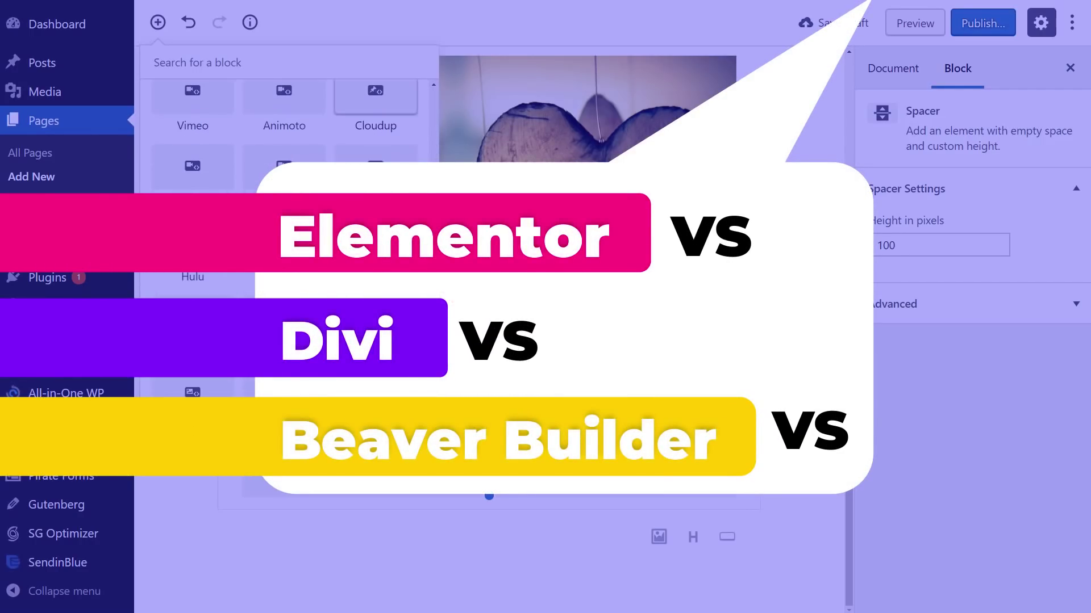
scroll(290, 256, "down", 1)
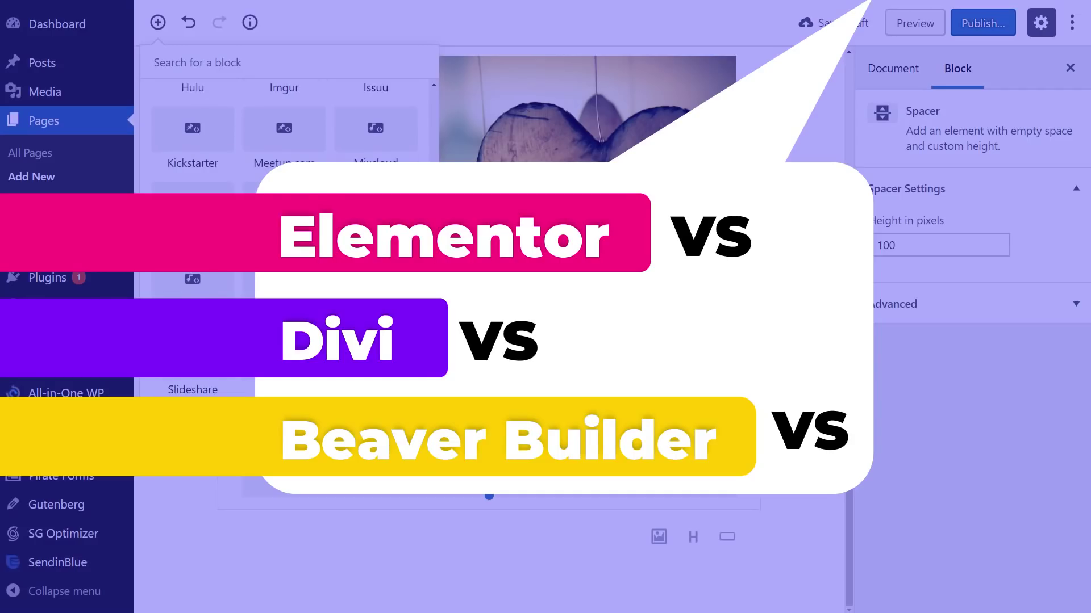
scroll(290, 256, "up", 5)
key("Escape")
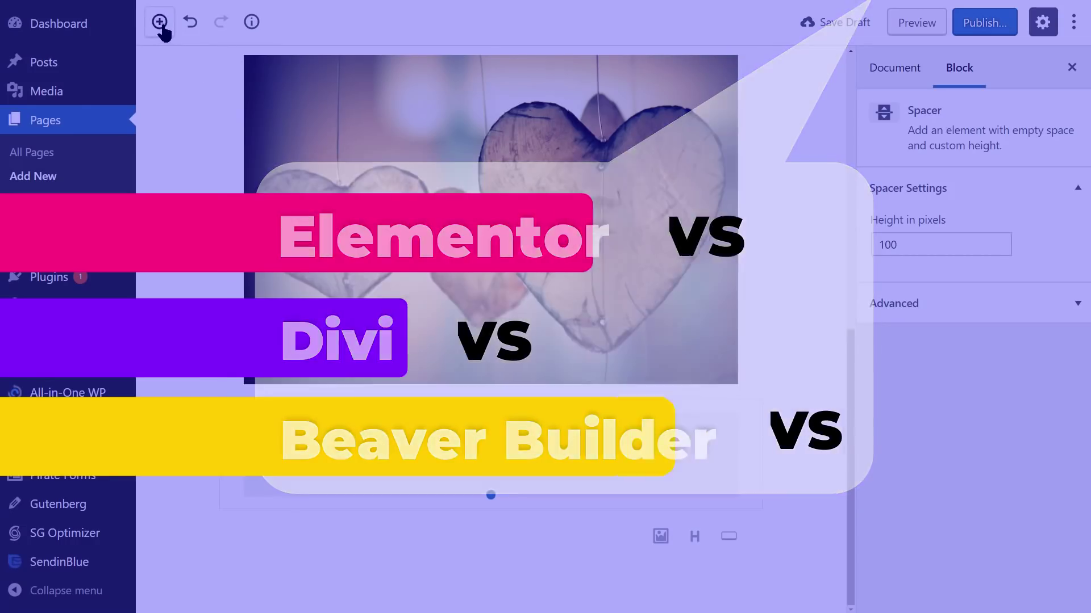
left_click(159, 22)
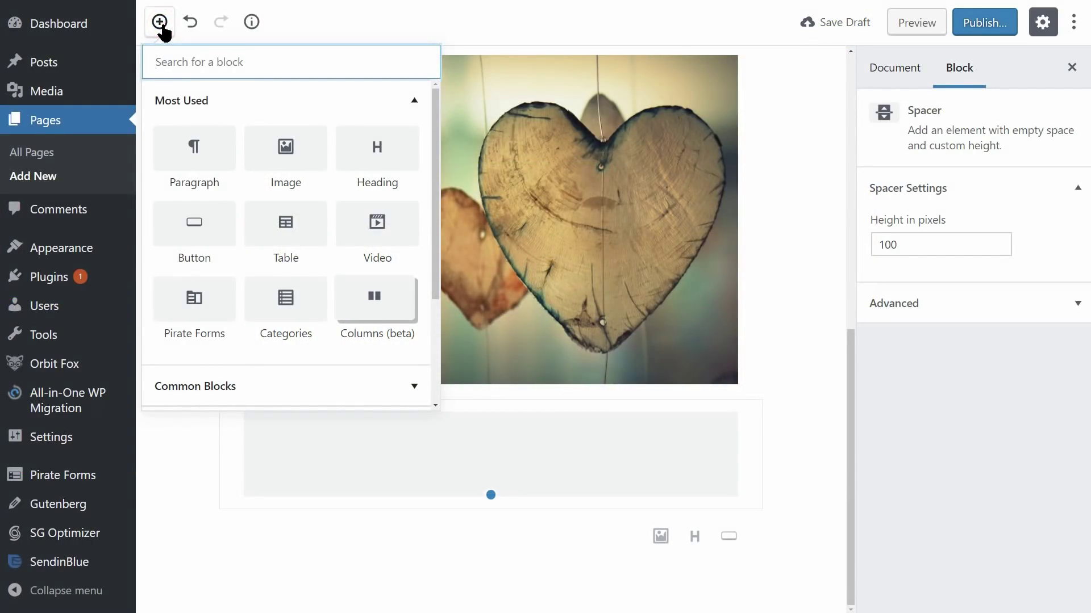
- Add a paragraph block below the heart image and open the Standard Page in Elementor
left_click(194, 158)
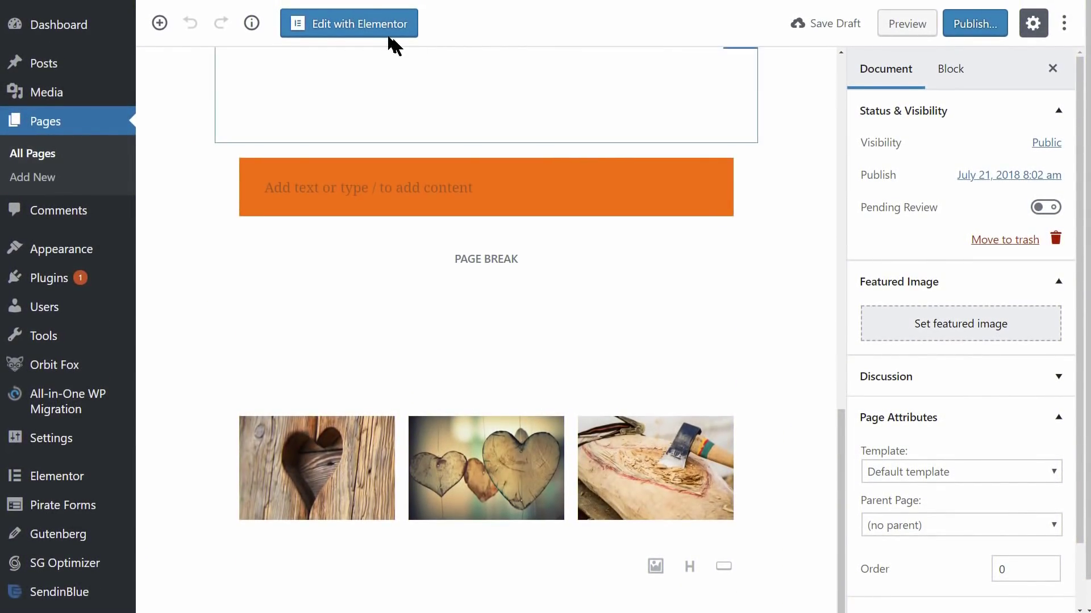
left_click(385, 27)
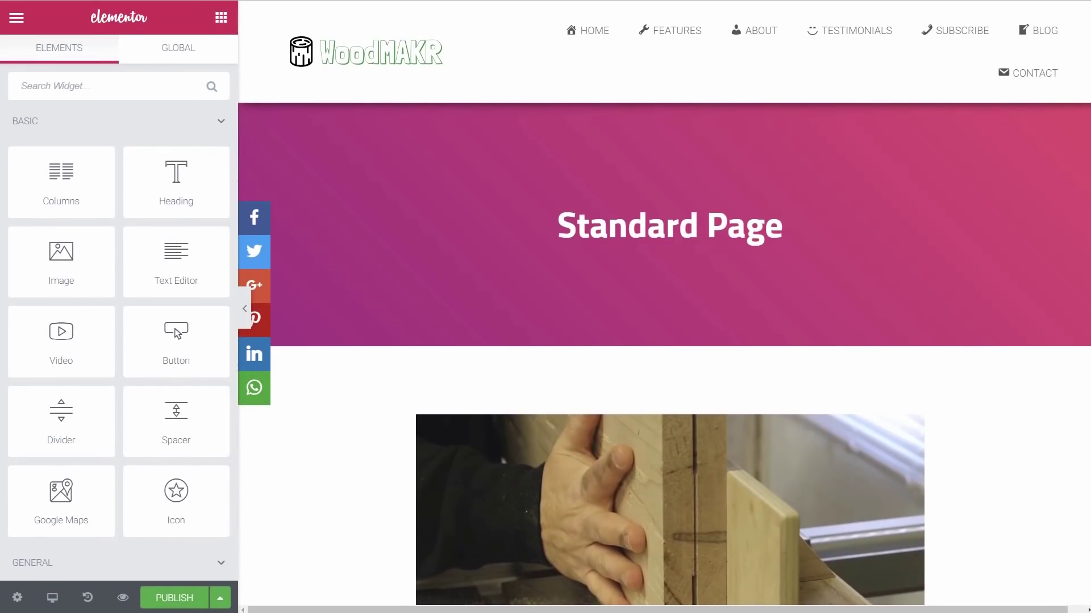
scroll(545, 227, "down", 5)
scroll(543, 227, "down", 5)
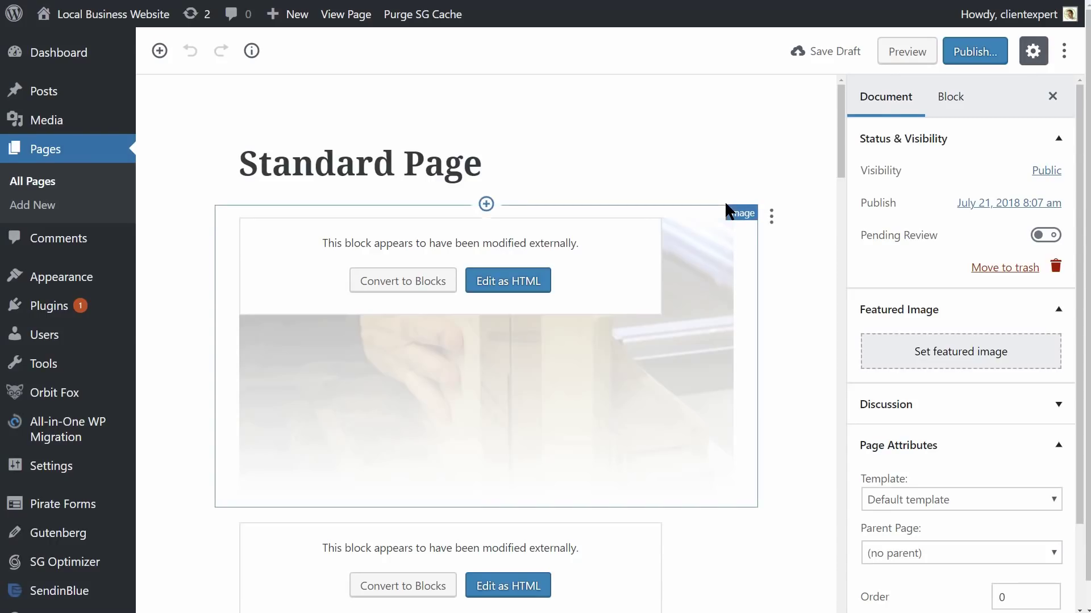
- Convert the externally modified workshop image, button and heart image back to regular blocks
left_click(415, 276)
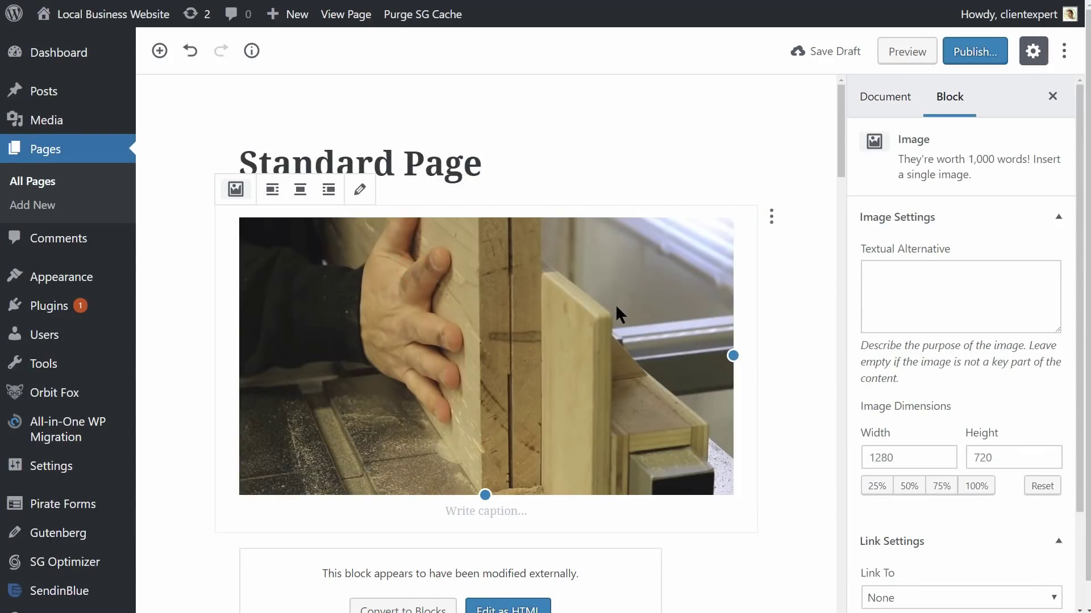
scroll(615, 304, "down", 5)
left_click(410, 328)
scroll(422, 333, "down", 3)
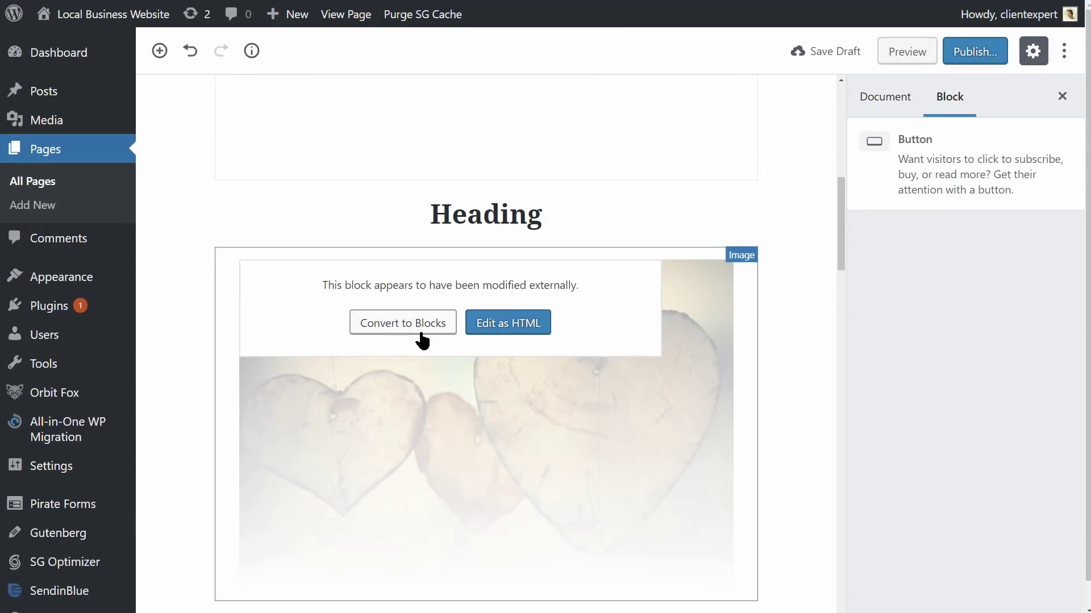
left_click(421, 335)
scroll(599, 247, "down", 4)
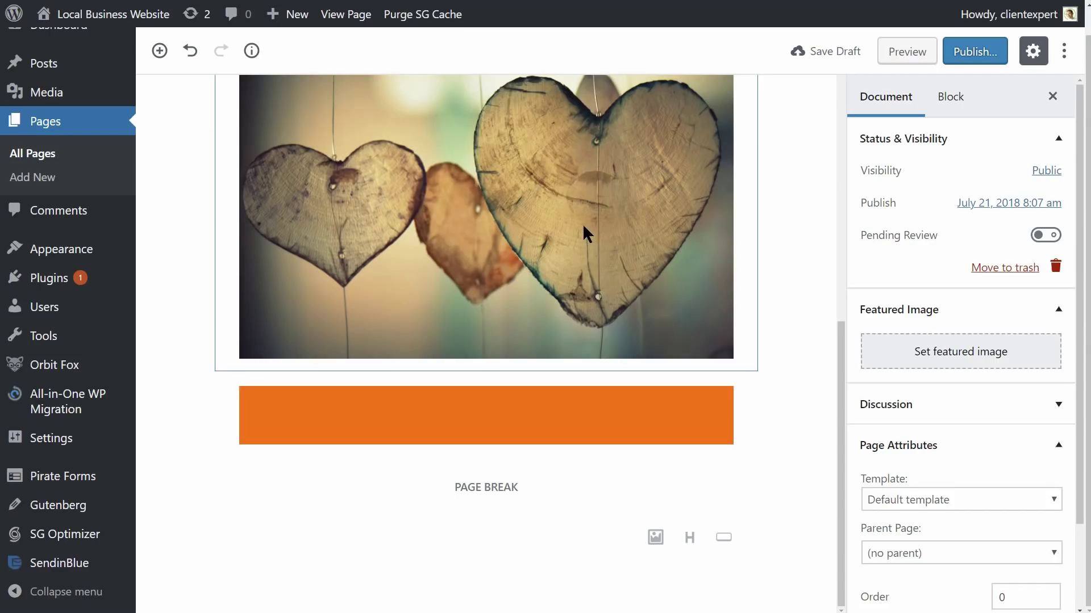
- Add a centred button below the page break with pale green background and dark text, then view embed blocks
left_click(159, 51)
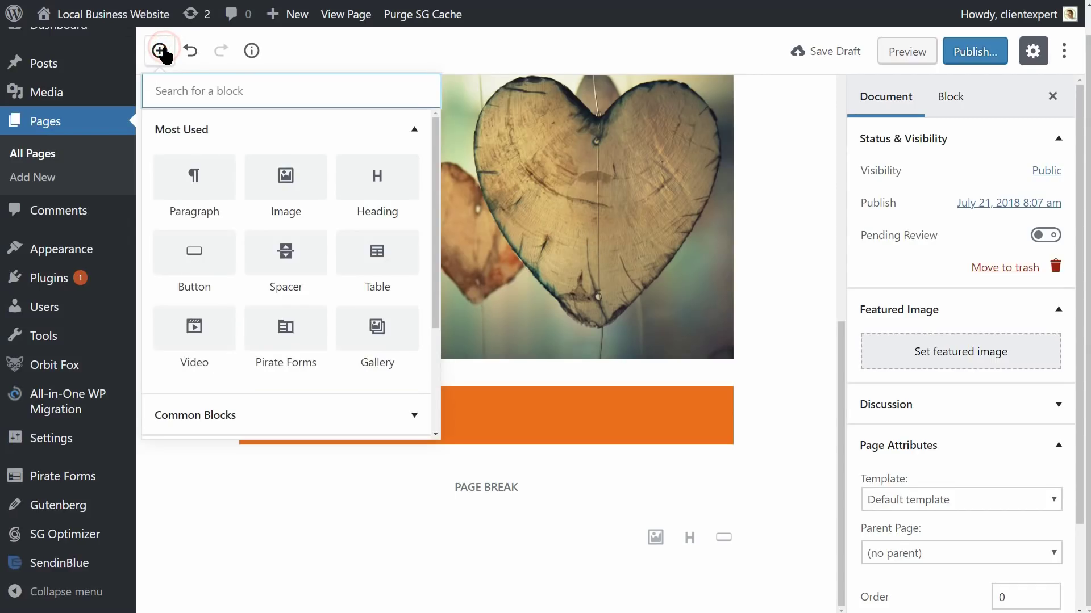
left_click(195, 256)
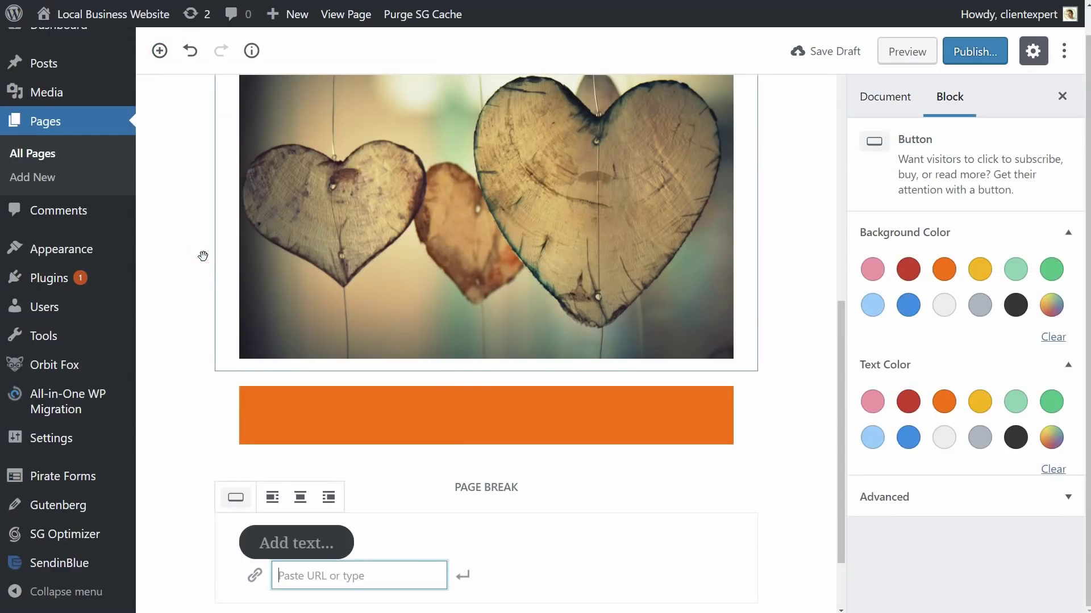
left_click(300, 497)
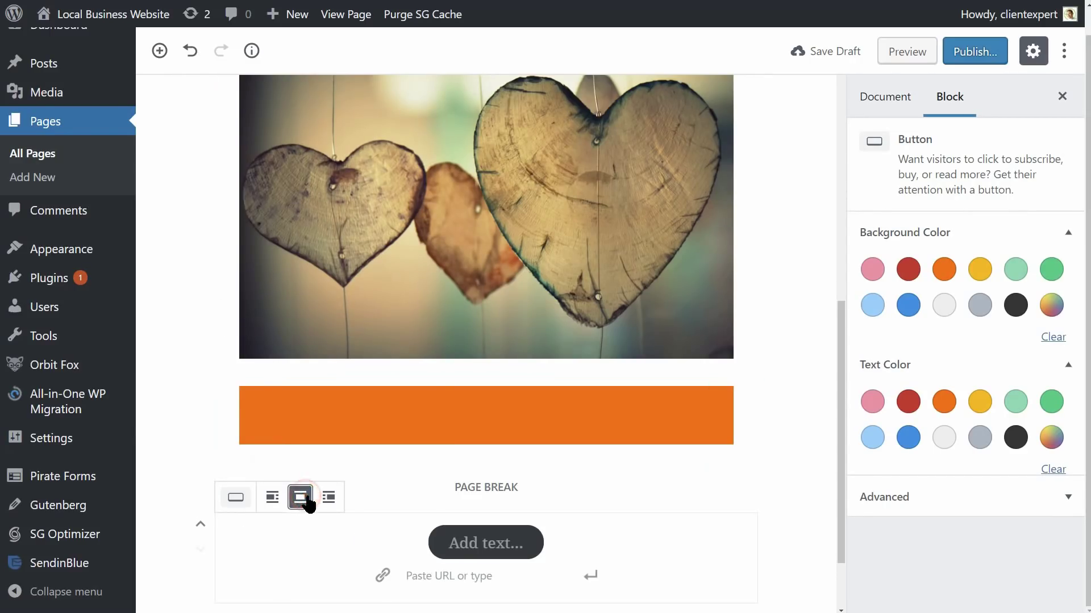
left_click(1060, 503)
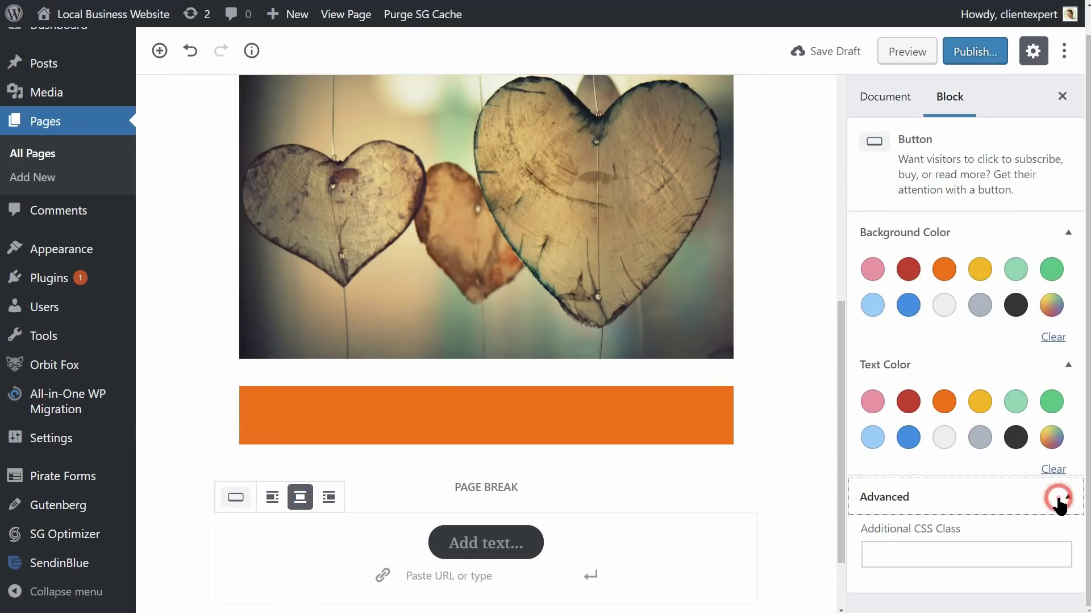
left_click(1016, 305)
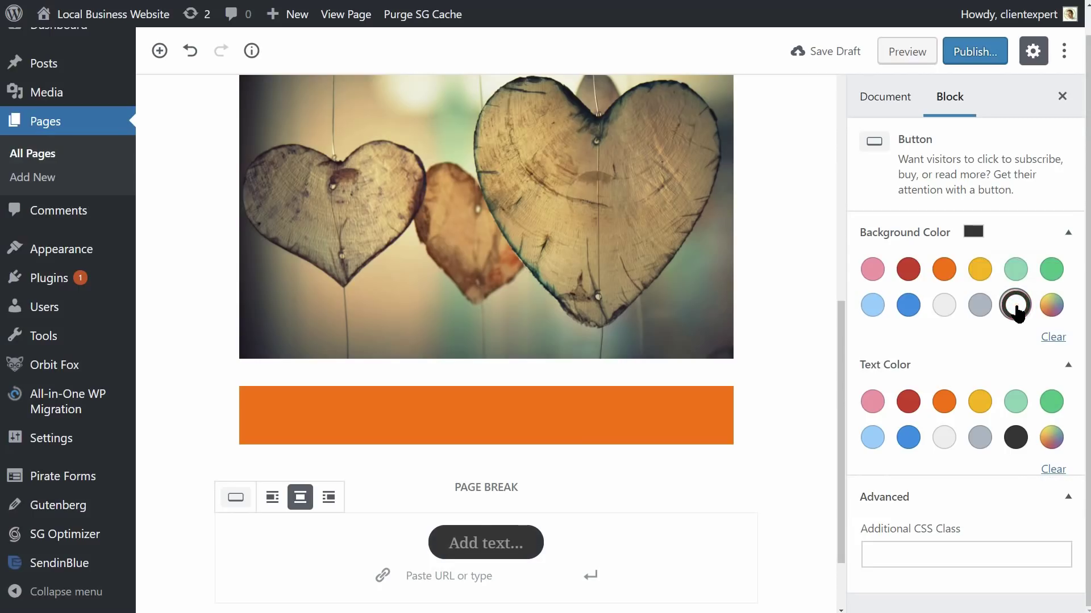
left_click(942, 438)
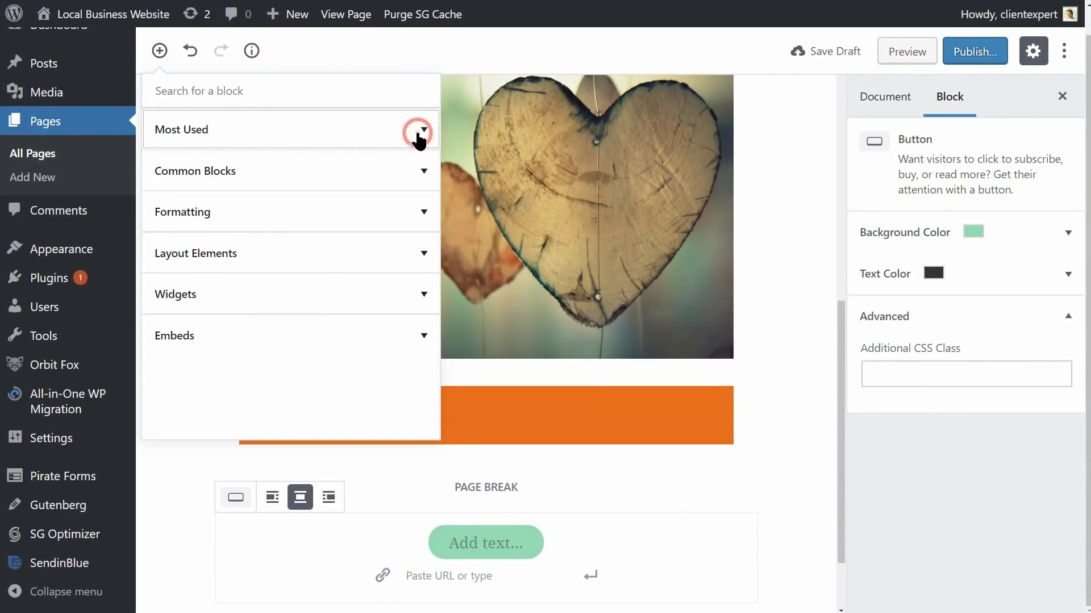
left_click(421, 335)
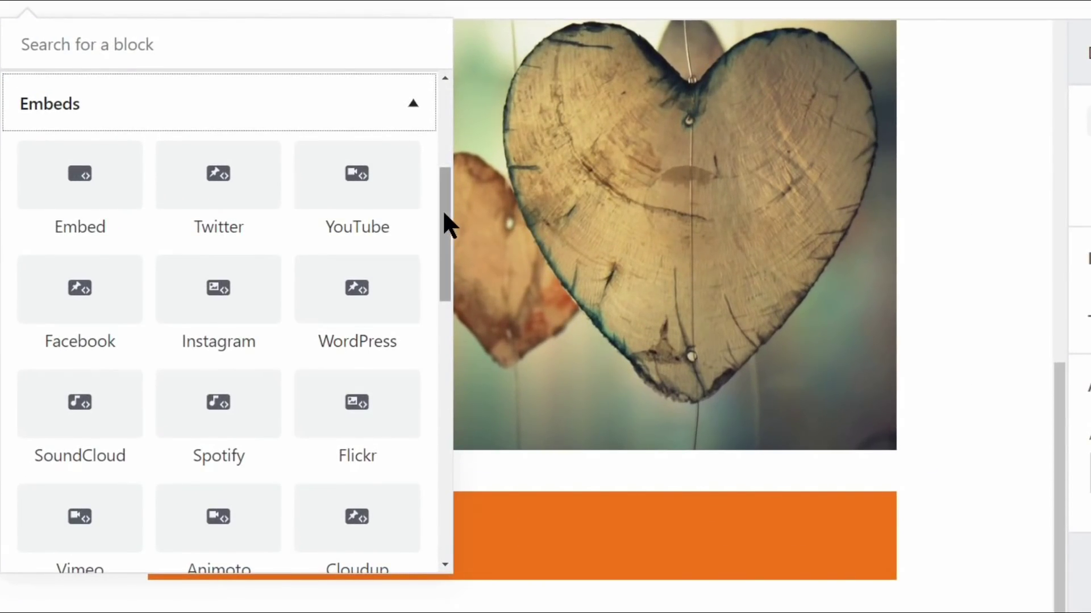
left_click_drag(443, 222, 429, 485)
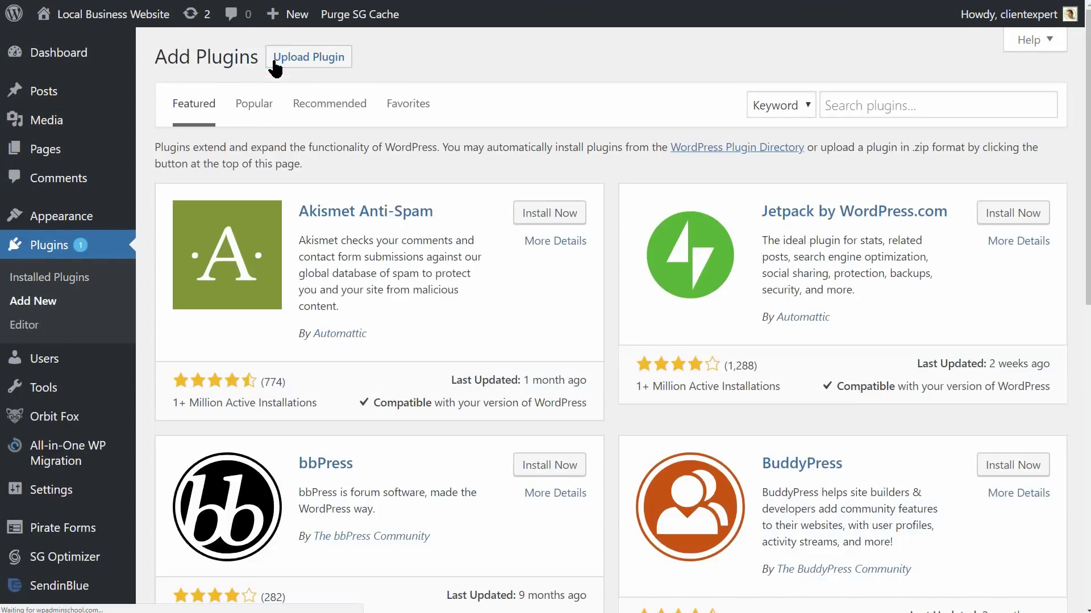
- Search the plugin directory for 'gutenberg' and install the Gutenberg plugin
left_click(844, 108)
type("gutenberg")
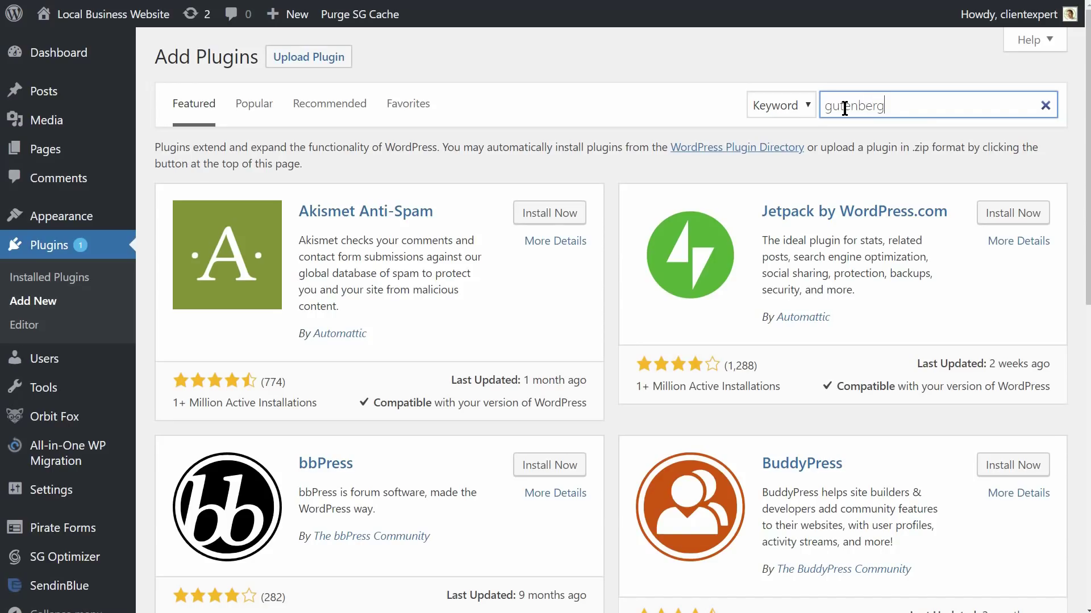
left_click(549, 192)
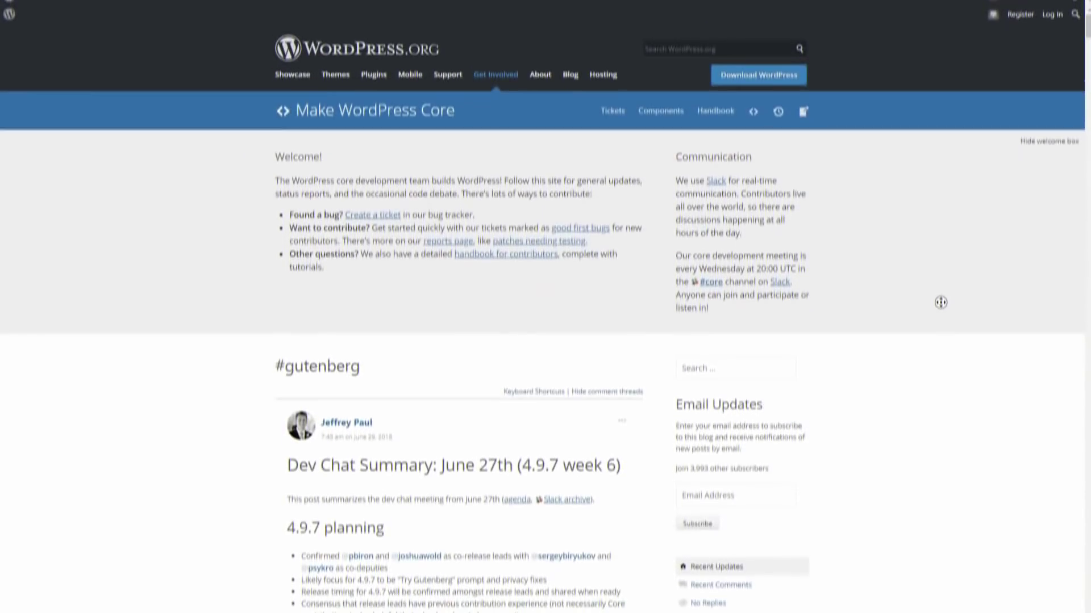
scroll(940, 316, "down", 2)
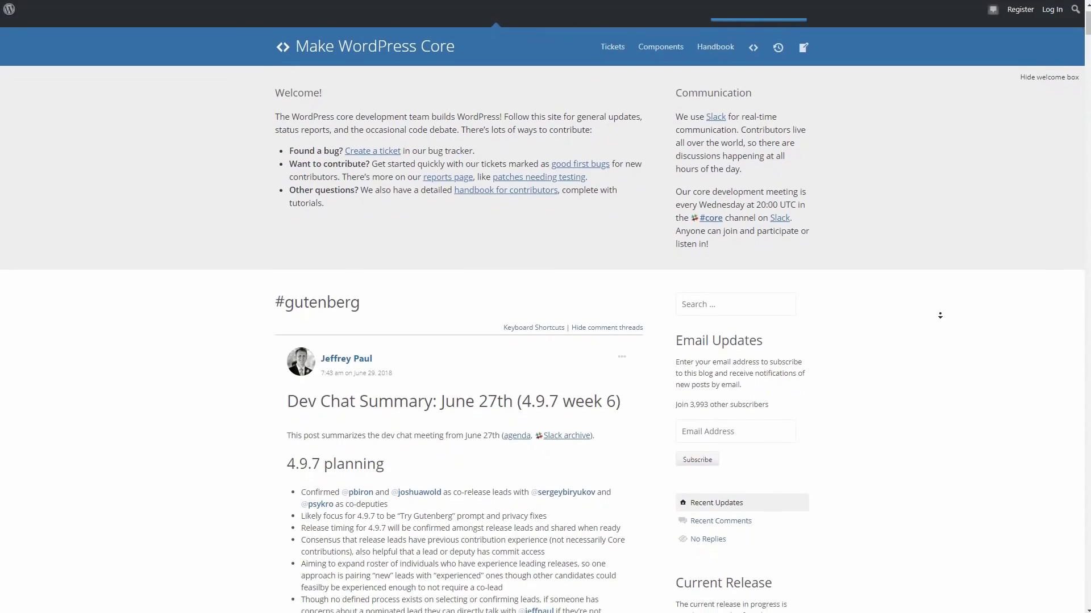
scroll(940, 316, "down", 1)
scroll(940, 316, "down", 1)
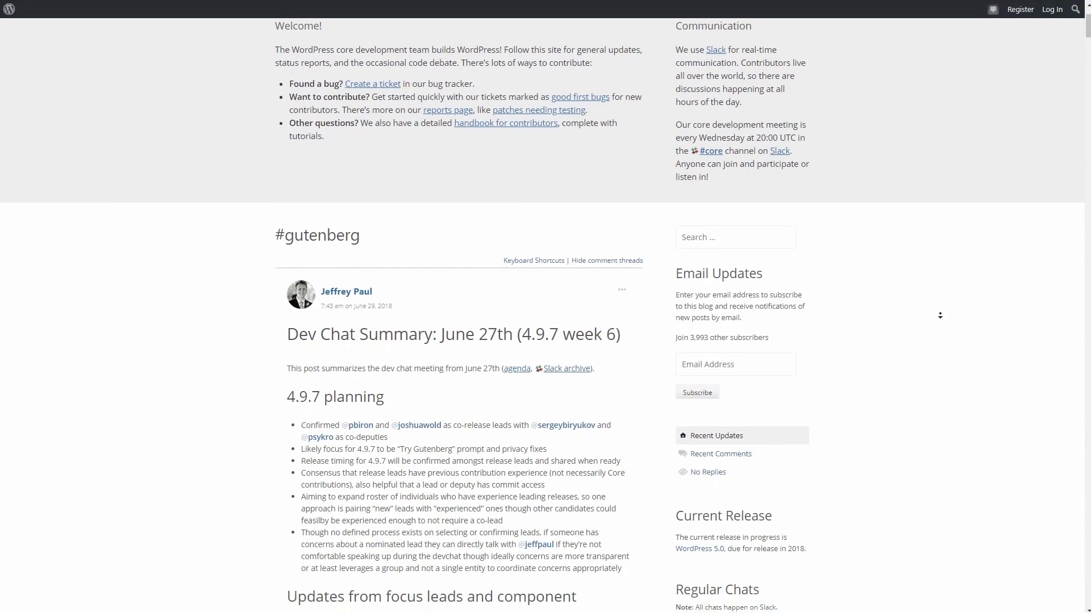
scroll(939, 315, "down", 1)
scroll(939, 315, "down", 1)
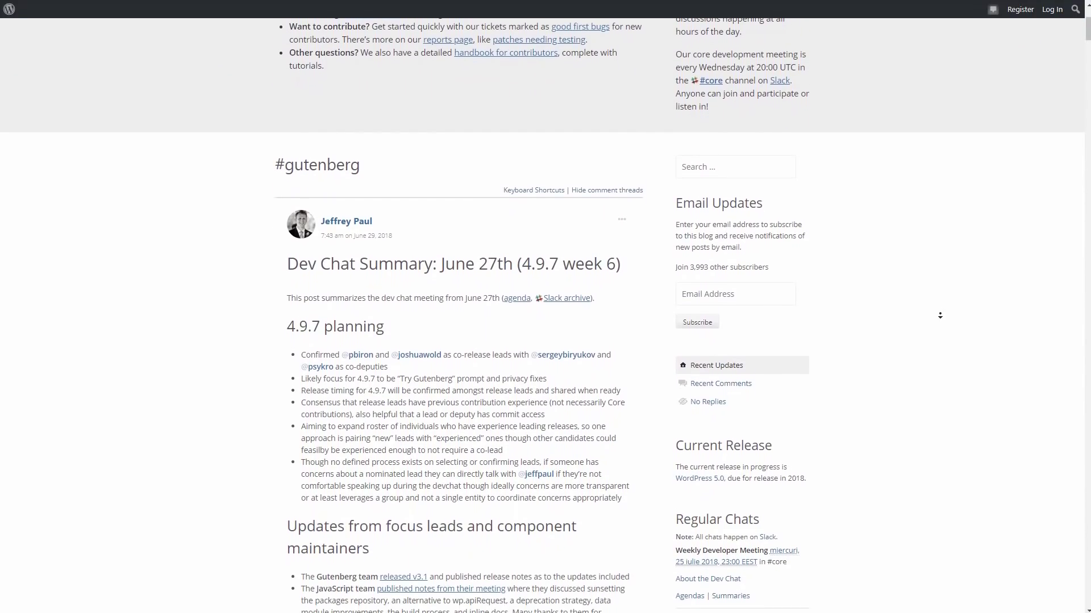